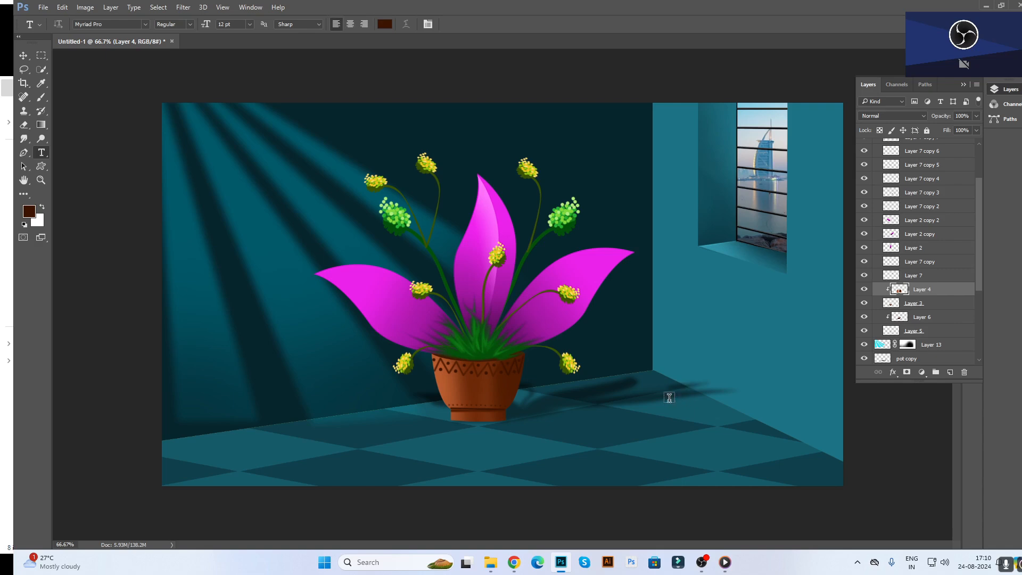
# - Select the pot layer group and collapse it
pyautogui.scroll(3, 922, 203)
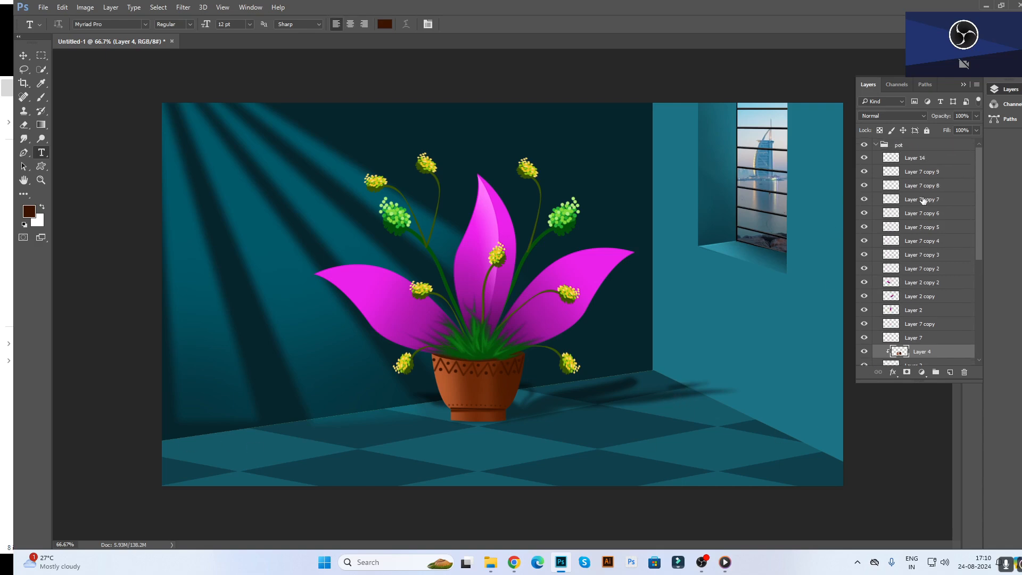
pyautogui.click(916, 147)
pyautogui.click(876, 145)
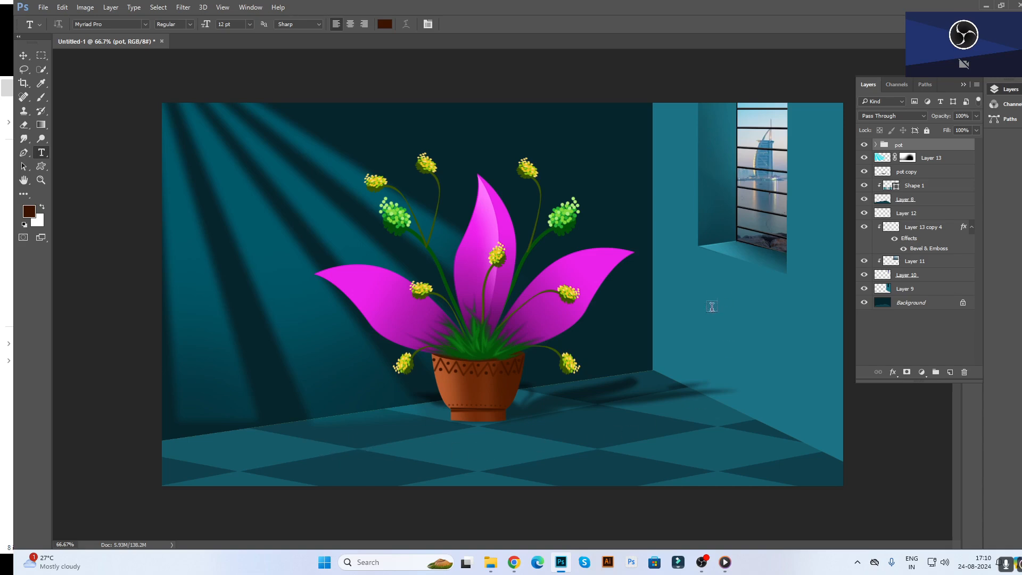
# - Add a new empty layer directly above the right wall's layer, keeping the default options
pyautogui.press('v')
pyautogui.keyDown('ctrl'); pyautogui.click(806, 236); pyautogui.keyUp('ctrl')
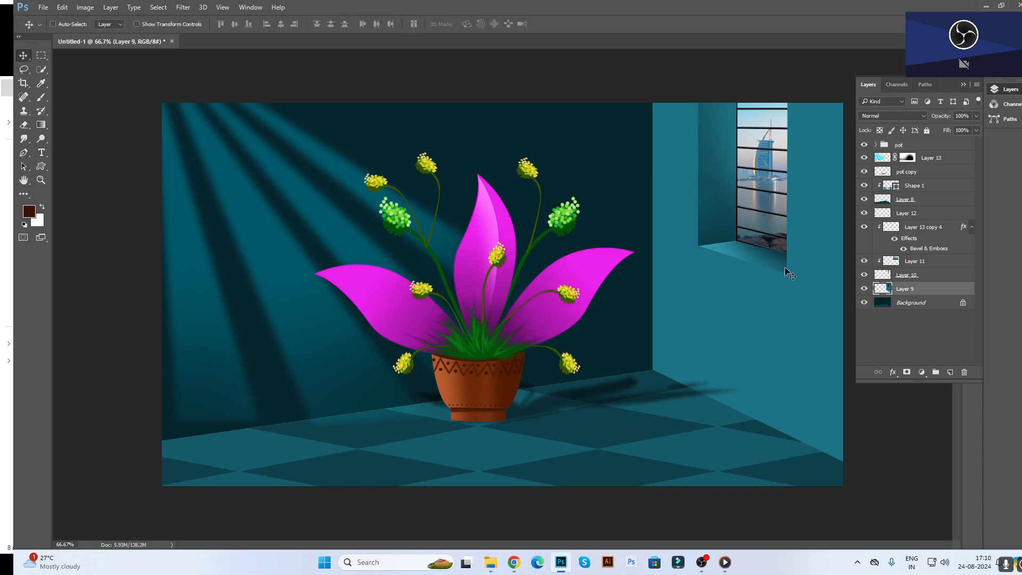
pyautogui.hotkey('ctrl', 'shift', 'n')
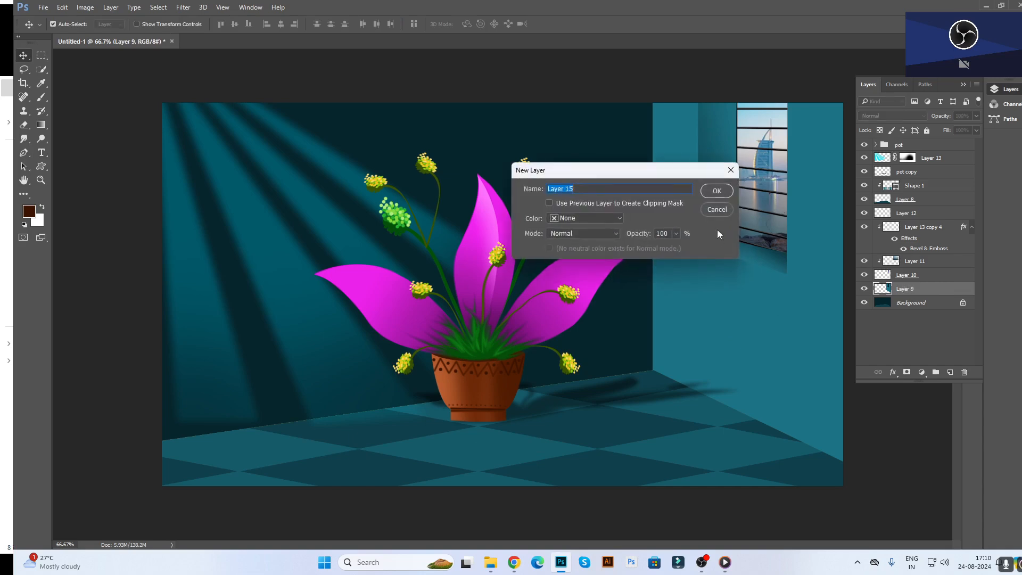
pyautogui.click(717, 192)
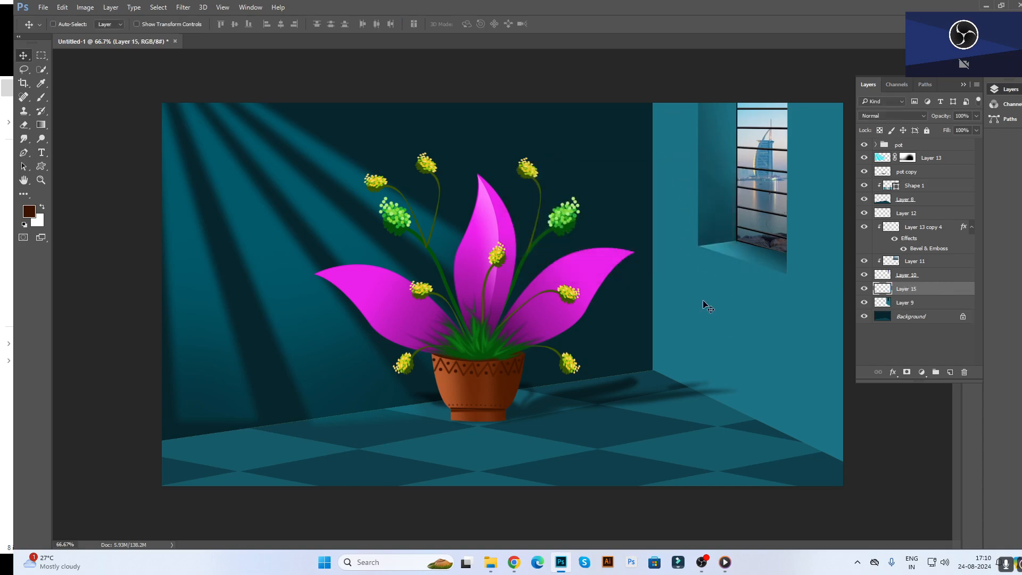
pyautogui.press('p')
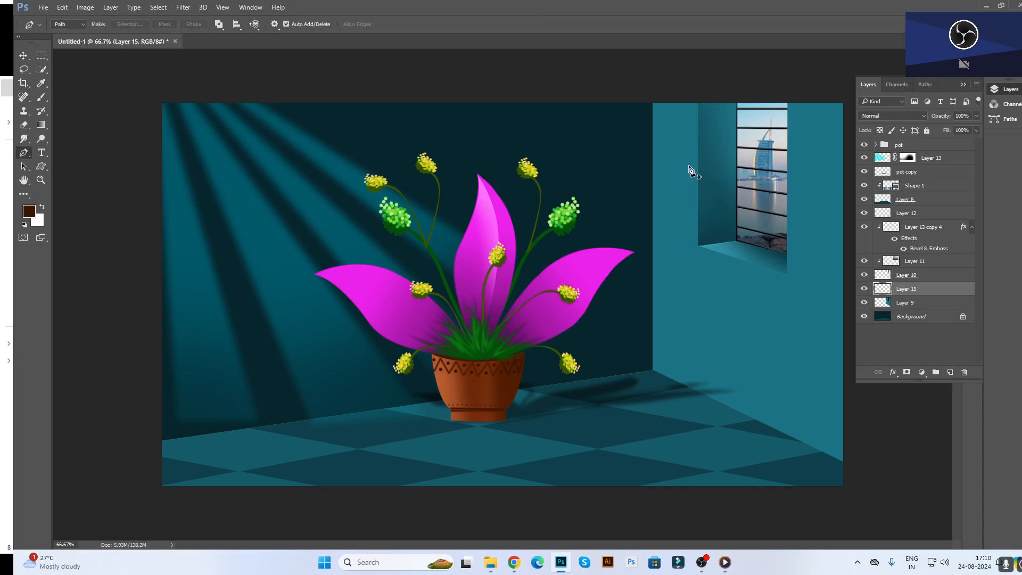
pyautogui.scroll(3, 688, 160)
pyautogui.moveTo(708, 140); pyautogui.dragTo(581, 363)
pyautogui.moveTo(574, 205); pyautogui.dragTo(573, 213)
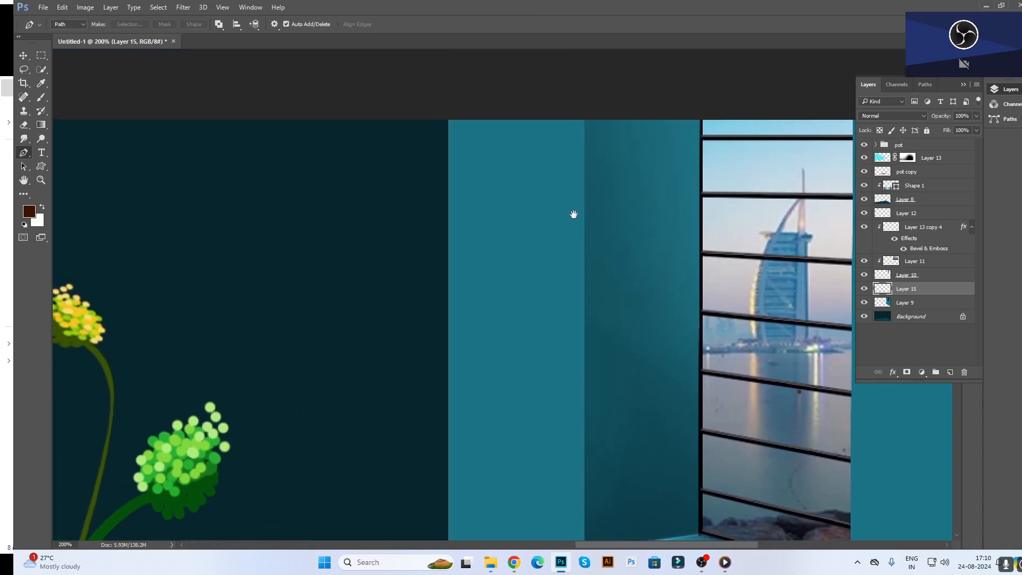
pyautogui.click(578, 126)
pyautogui.scroll(-5, 569, 295)
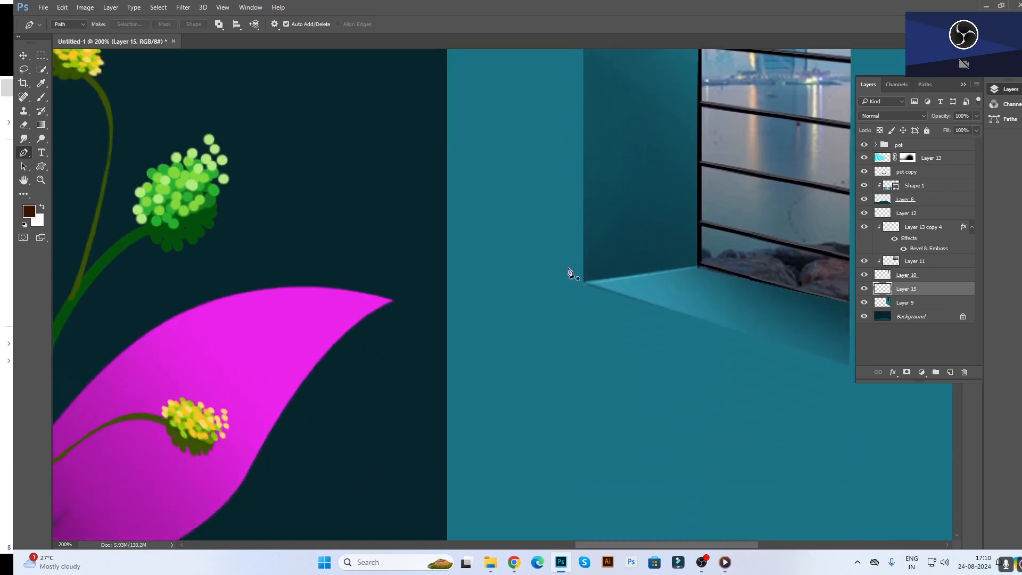
pyautogui.hotkey('alt', 'z')
pyautogui.hotkey('alt', 'z')
pyautogui.moveTo(552, 172); pyautogui.dragTo(580, 257)
pyautogui.moveTo(92, 211); pyautogui.dragTo(98, 203)
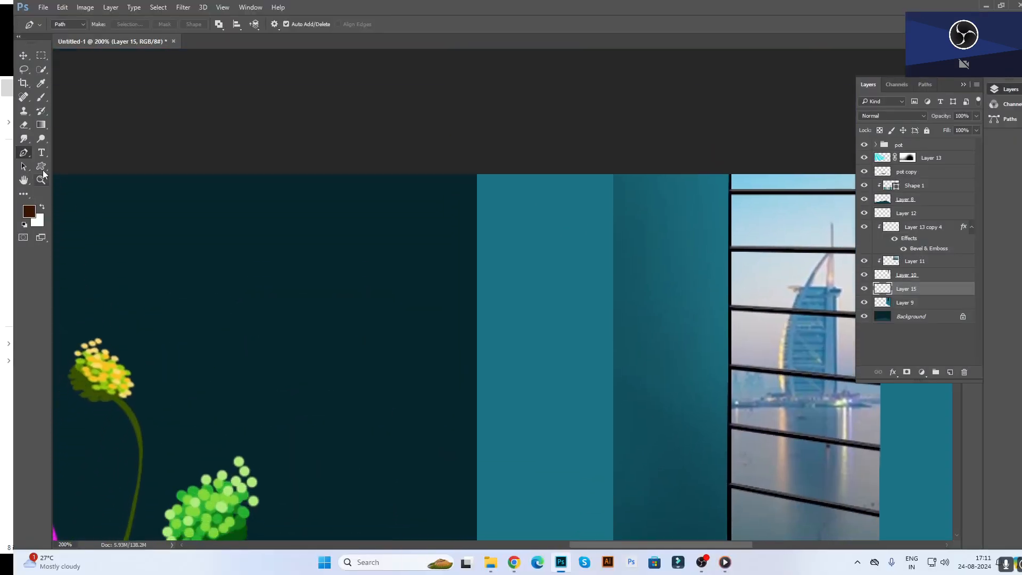
# - Load the complete All shape collection for the Custom Shape tool and enlarge the shape picker
pyautogui.click(42, 167)
pyautogui.click(85, 217)
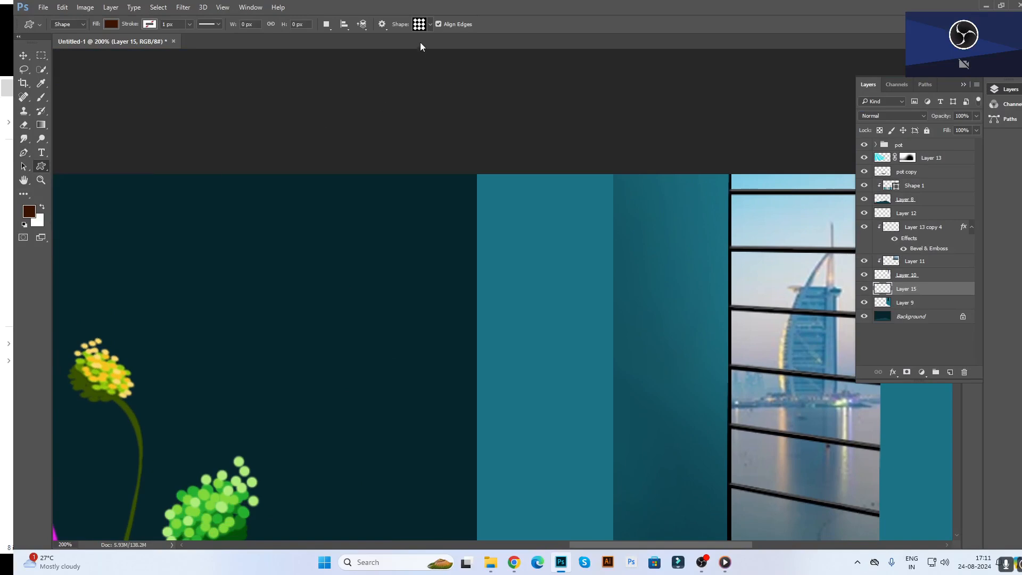
pyautogui.click(430, 25)
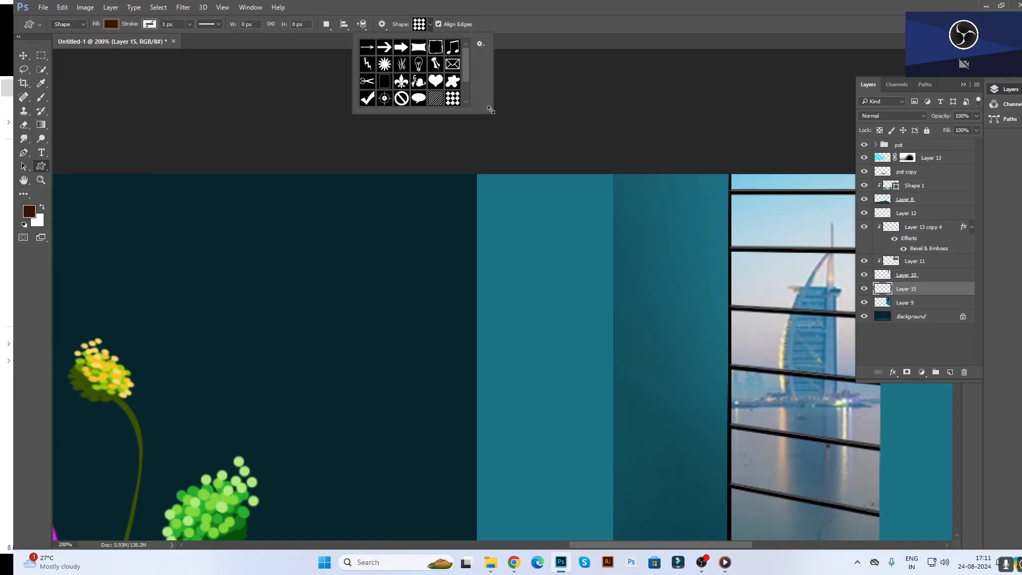
pyautogui.moveTo(493, 111); pyautogui.dragTo(676, 331)
pyautogui.click(665, 43)
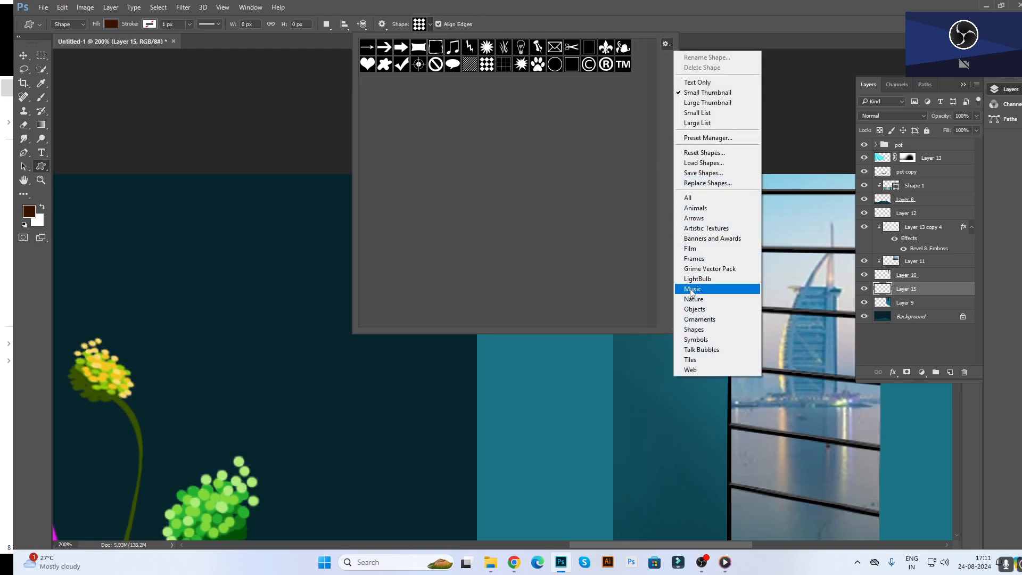
pyautogui.click(722, 197)
pyautogui.click(580, 212)
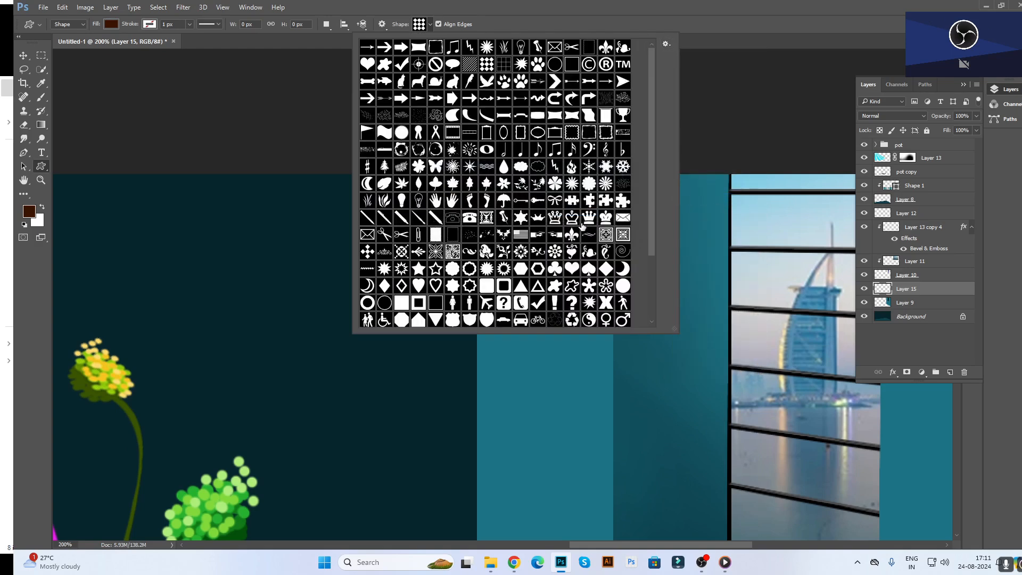
pyautogui.moveTo(674, 330); pyautogui.dragTo(761, 421)
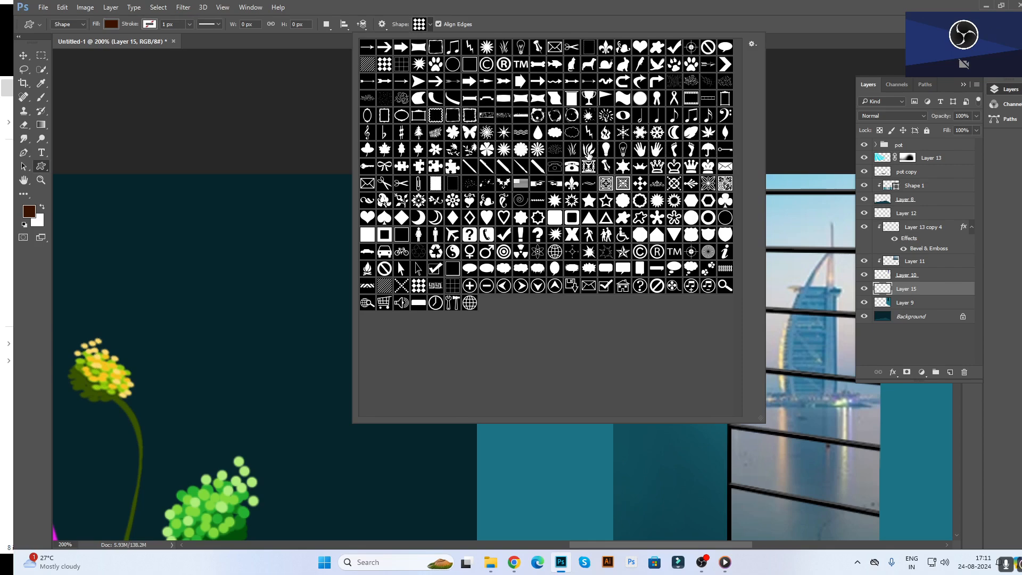
# - Choose the round floral ornament with a central ring as the custom shape
pyautogui.click(640, 132)
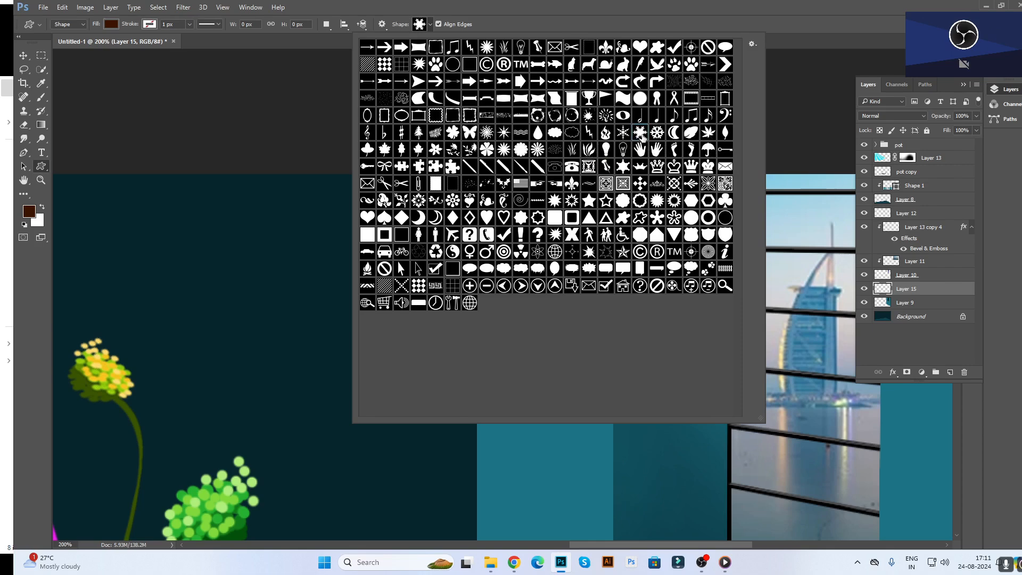
pyautogui.click(484, 152)
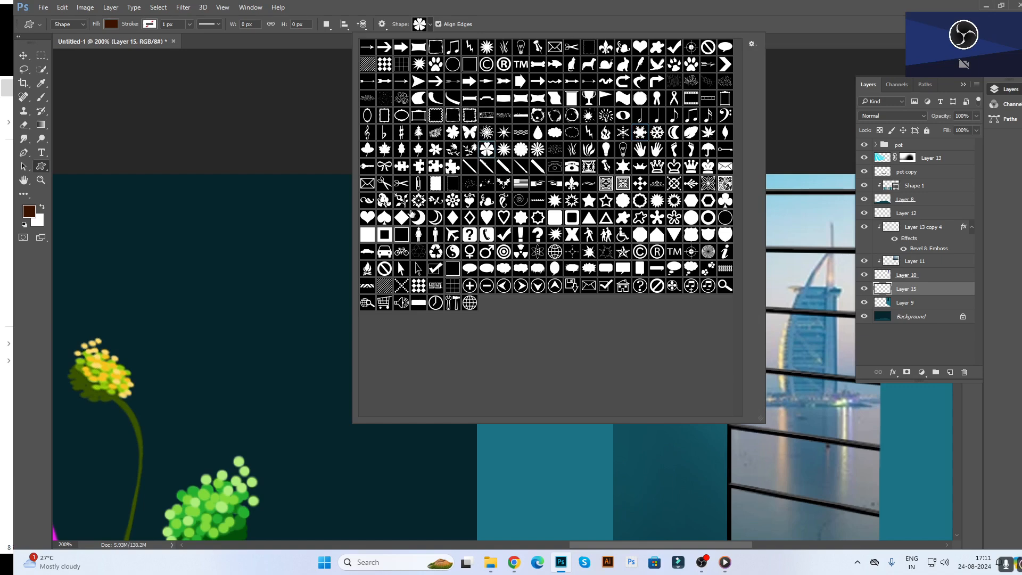
pyautogui.click(419, 200)
pyautogui.press('Return')
# - Draw a floral ornament of about 128 × 128 px at the wall corner and fill it with white
pyautogui.hotkey('ctrl', '-')
pyautogui.hotkey('ctrl', '-')
pyautogui.hotkey('ctrl', '-')
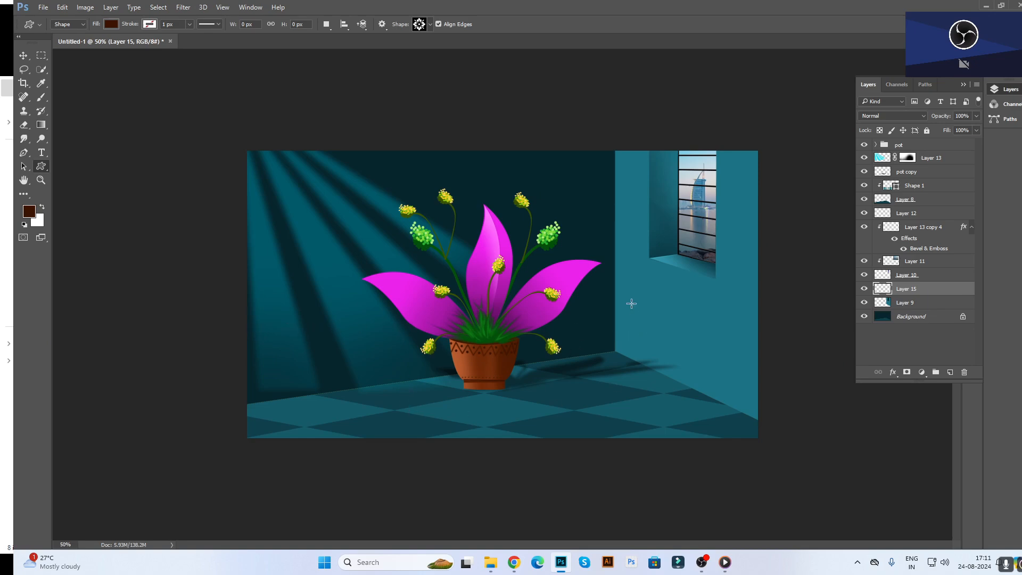
pyautogui.moveTo(618, 291); pyautogui.dragTo(635, 311)
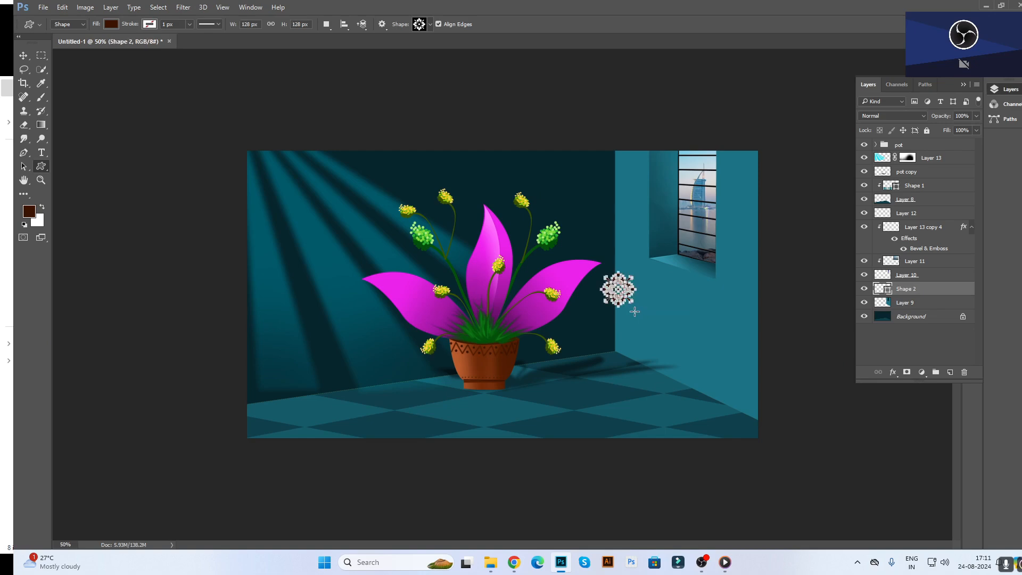
pyautogui.hotkey('ctrl', 'BackSpace')
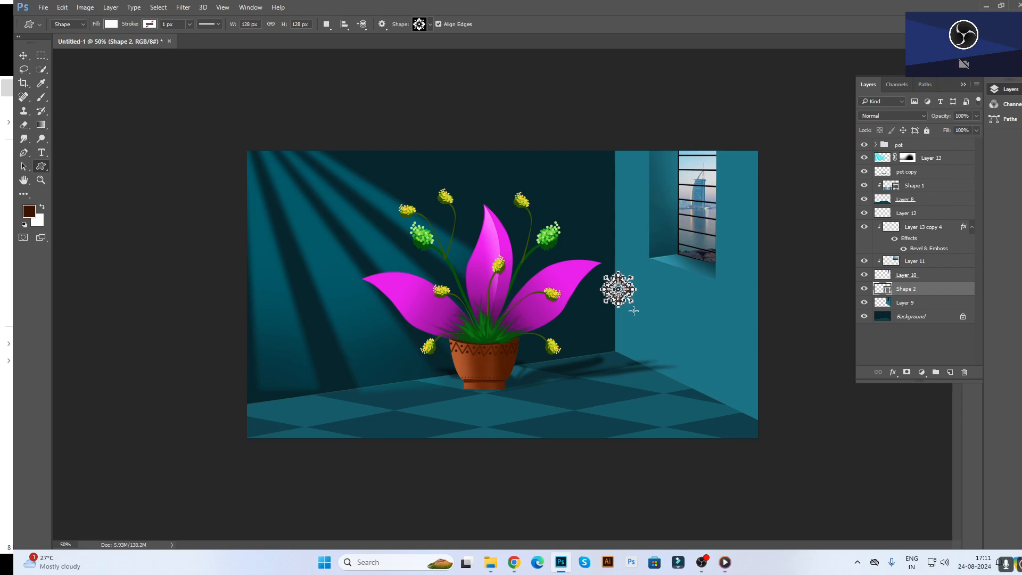
# - Move the white ornament onto the right wall and scale it down to about half its size
pyautogui.press('v')
pyautogui.moveTo(616, 300); pyautogui.dragTo(630, 302)
pyautogui.hotkey('ctrl', '+')
pyautogui.hotkey('ctrl', '+')
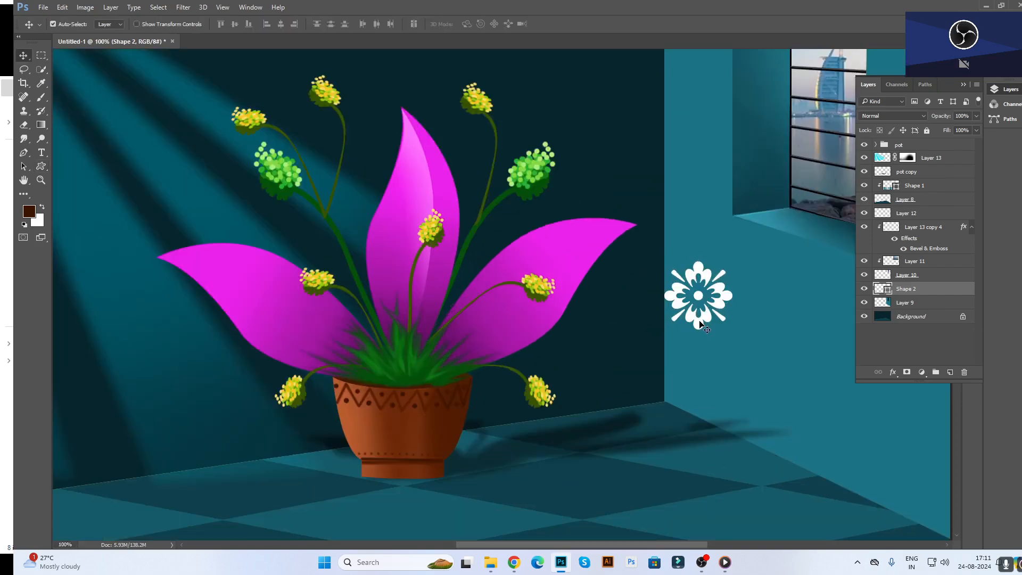
pyautogui.hotkey('ctrl', 't')
pyautogui.moveTo(733, 331); pyautogui.dragTo(595, 298)
pyautogui.press('Return')
# - Duplicate the ornament into a horizontal row of five below the window and merge their shape layers
pyautogui.moveTo(592, 295); pyautogui.dragTo(630, 317)
pyautogui.hotkey('ctrl', 'alt', 'z')
pyautogui.hotkey('ctrl', 'alt', 'z')
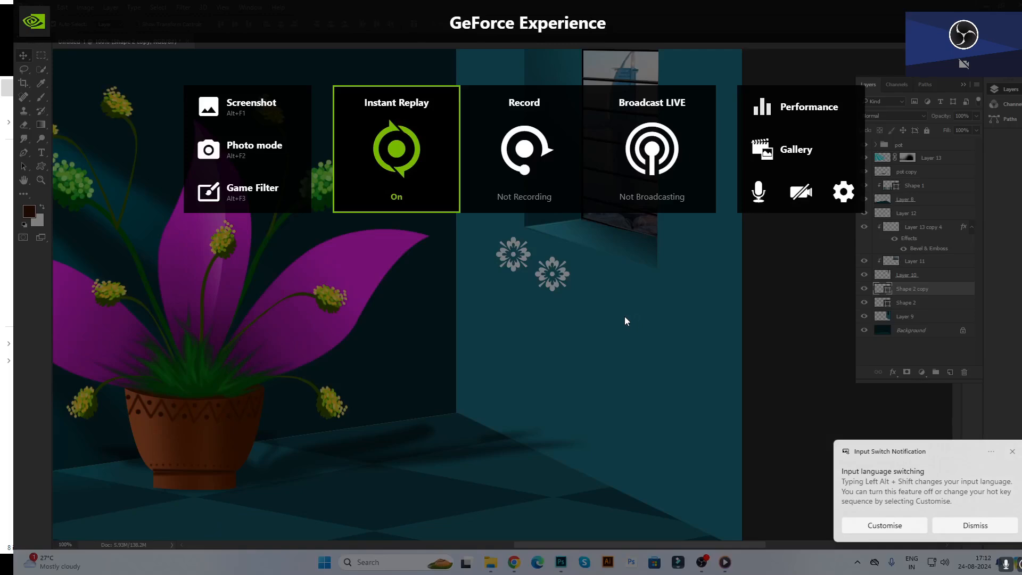
pyautogui.hotkey('alt', 'z')
pyautogui.moveTo(554, 276); pyautogui.dragTo(702, 259)
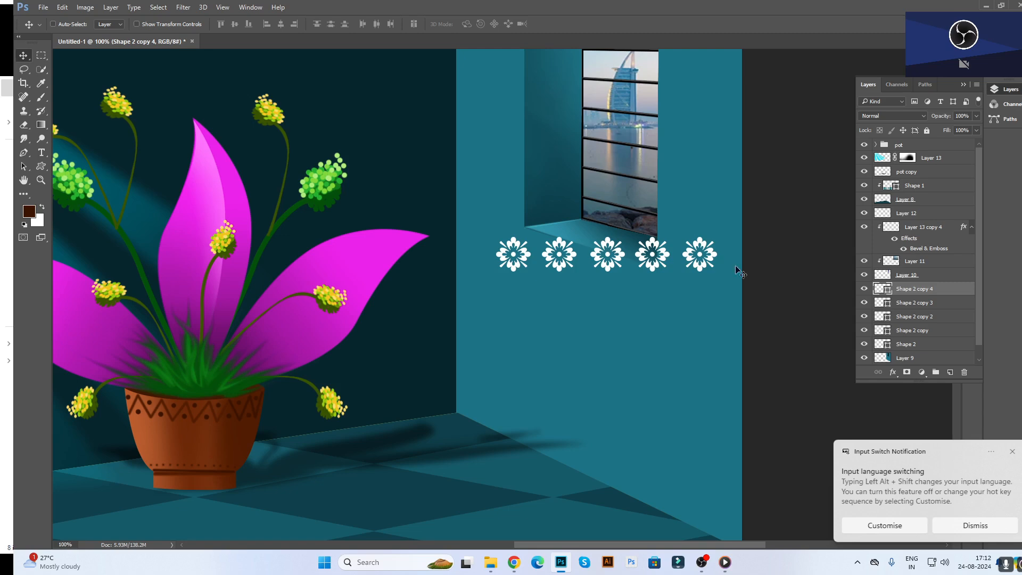
pyautogui.keyDown('shift'); pyautogui.click(906, 343); pyautogui.keyUp('shift')
pyautogui.hotkey('ctrl', 'e')
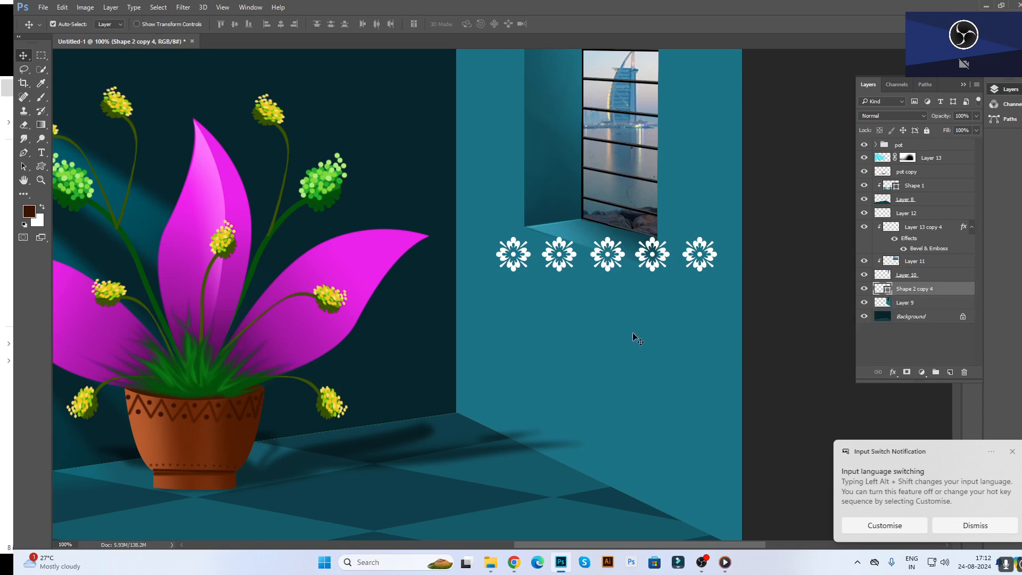
# - Duplicate the five-ornament row end to end to make ten ornaments and merge the two row layers
pyautogui.moveTo(591, 257); pyautogui.dragTo(681, 298)
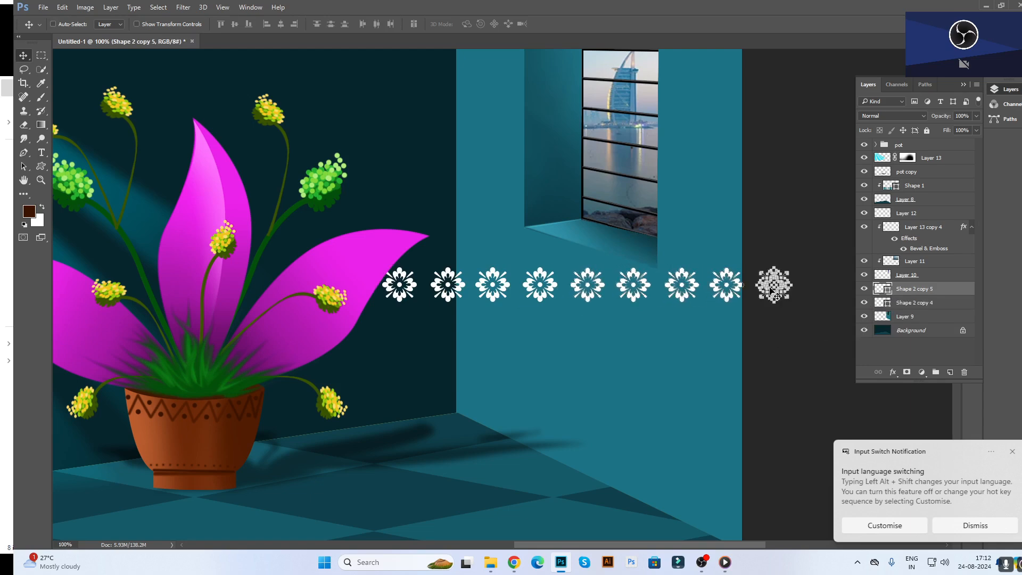
pyautogui.keyDown('ctrl'); pyautogui.click(908, 304); pyautogui.keyUp('ctrl')
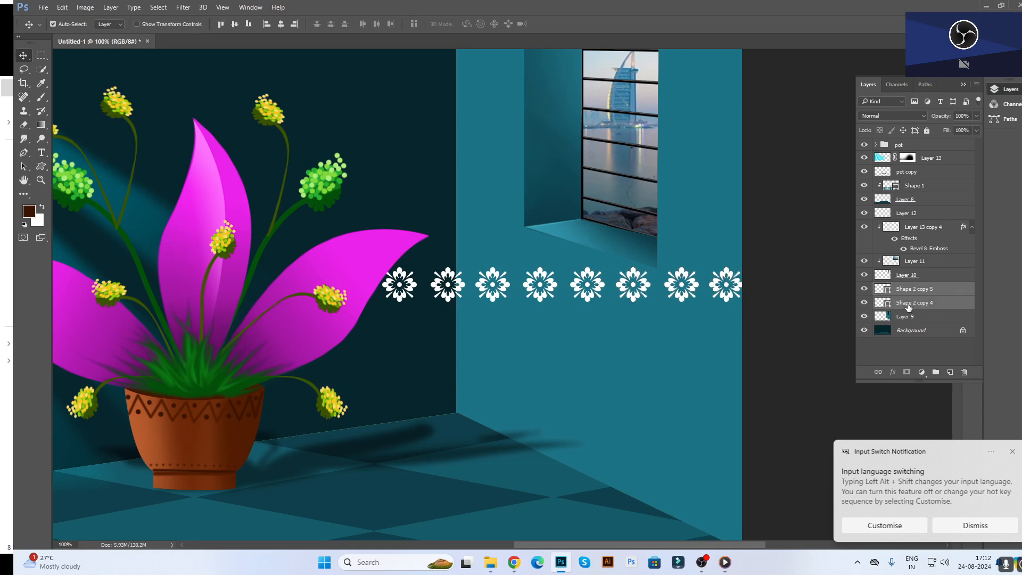
pyautogui.hotkey('ctrl', 'e')
# - Scale the ten-ornament row to about 55% so it fits across the right wall below the window
pyautogui.hotkey('ctrl', 't')
pyautogui.moveTo(790, 266); pyautogui.dragTo(709, 293)
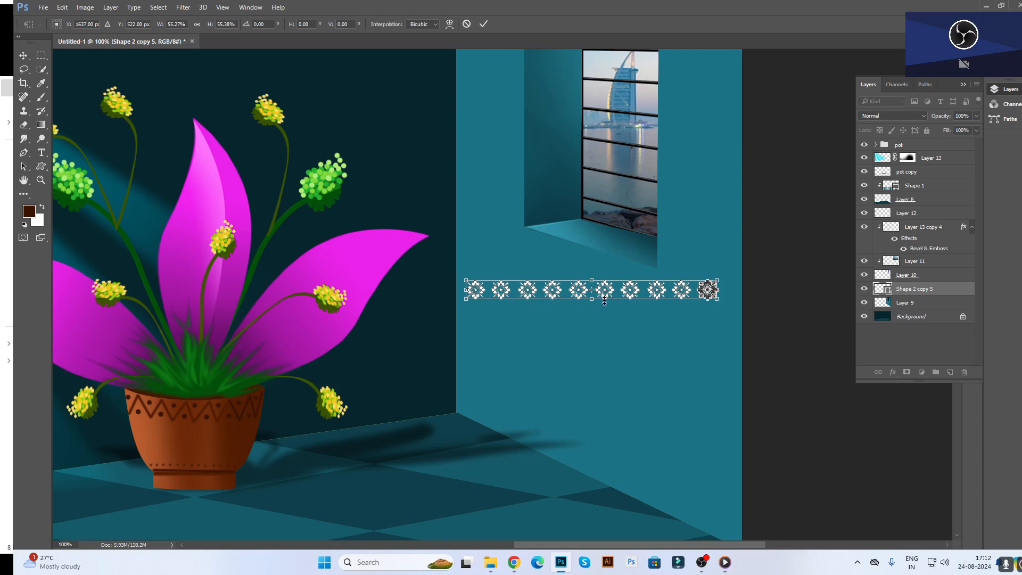
pyautogui.press('Return')
pyautogui.hotkey('ctrl', 'j')
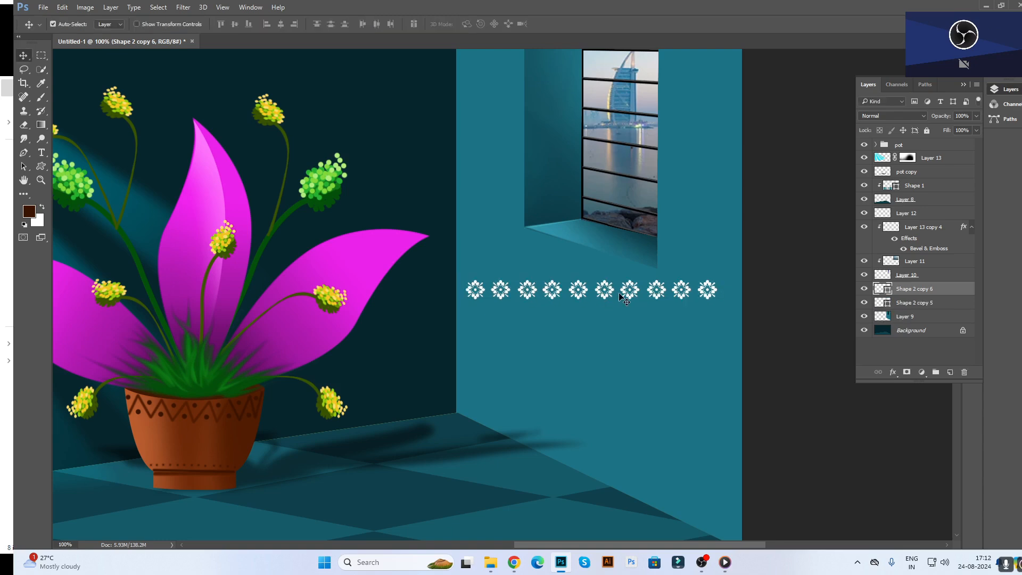
pyautogui.hotkey('ctrl', 't')
pyautogui.rightClick(619, 295)
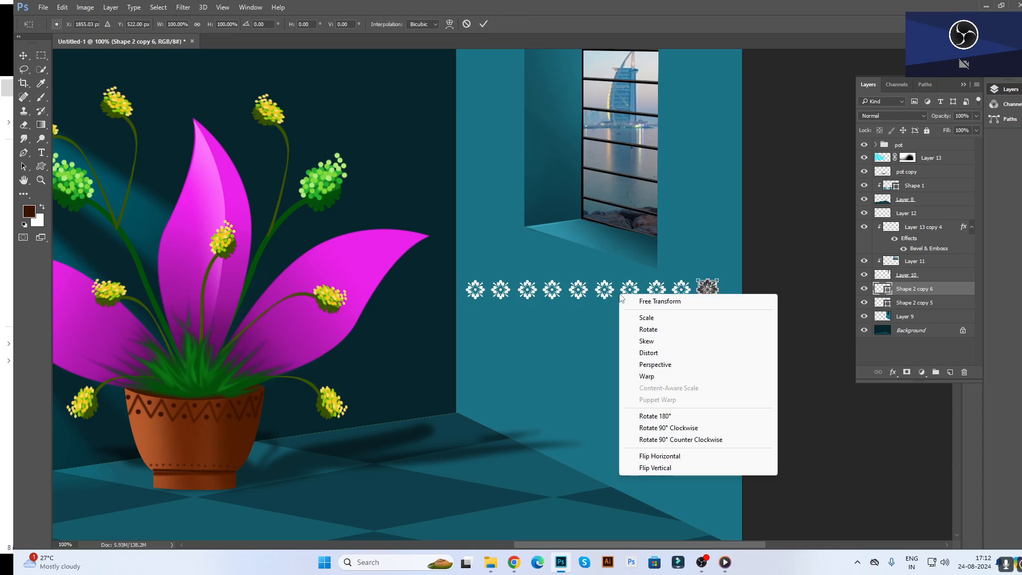
pyautogui.click(665, 429)
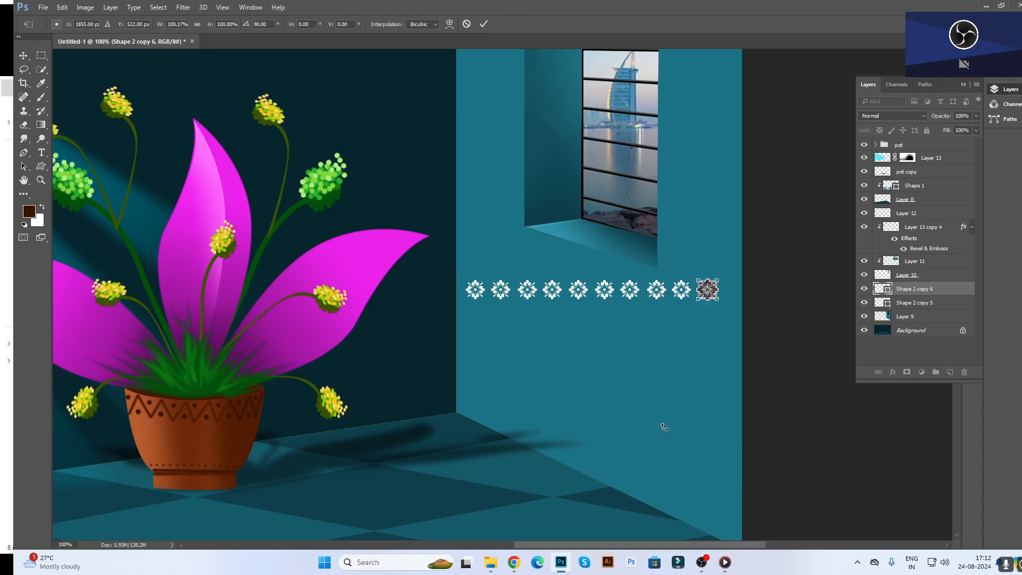
pyautogui.press('Return')
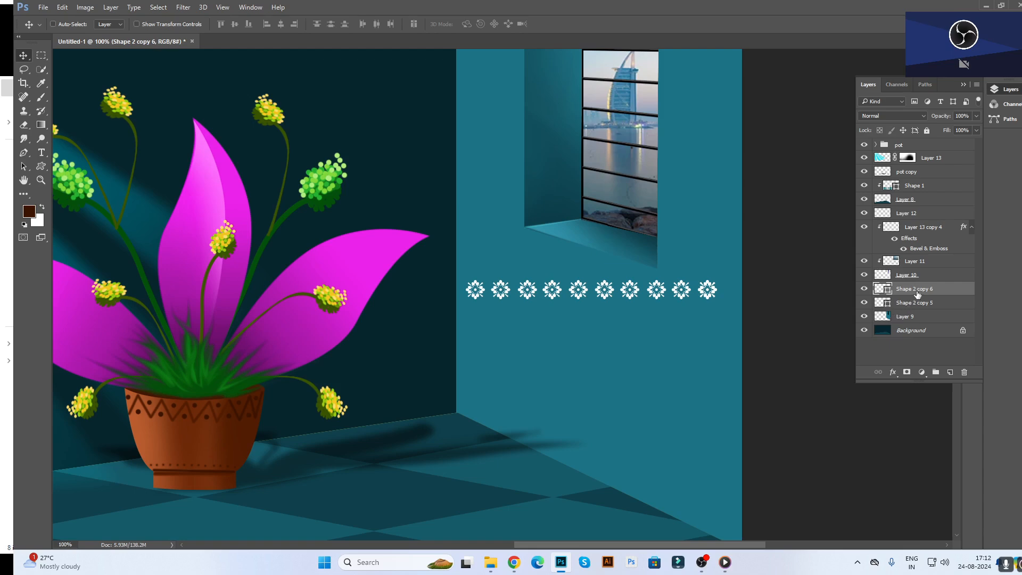
pyautogui.hotkey('ctrl', 'e')
# - Duplicate the ornament row on the right wall and rotate the copy 90° clockwise into a vertical strip
pyautogui.moveTo(618, 303)
pyautogui.mouseDown()
pyautogui.moveTo(634, 338)
pyautogui.moveTo(634, 304)
pyautogui.mouseUp()
pyautogui.hotkey('ctrl', 't')
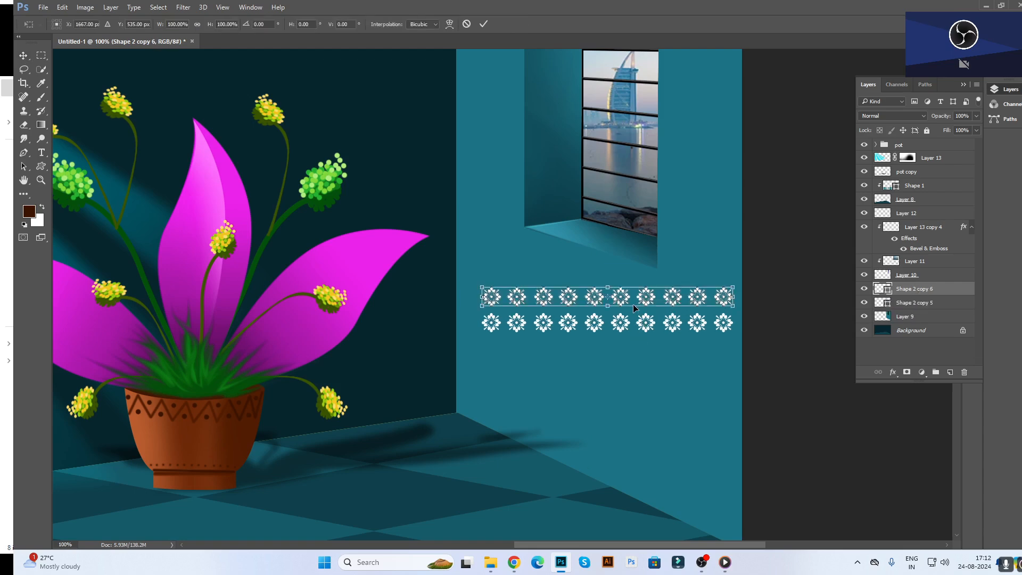
pyautogui.rightClick(633, 305)
pyautogui.click(686, 441)
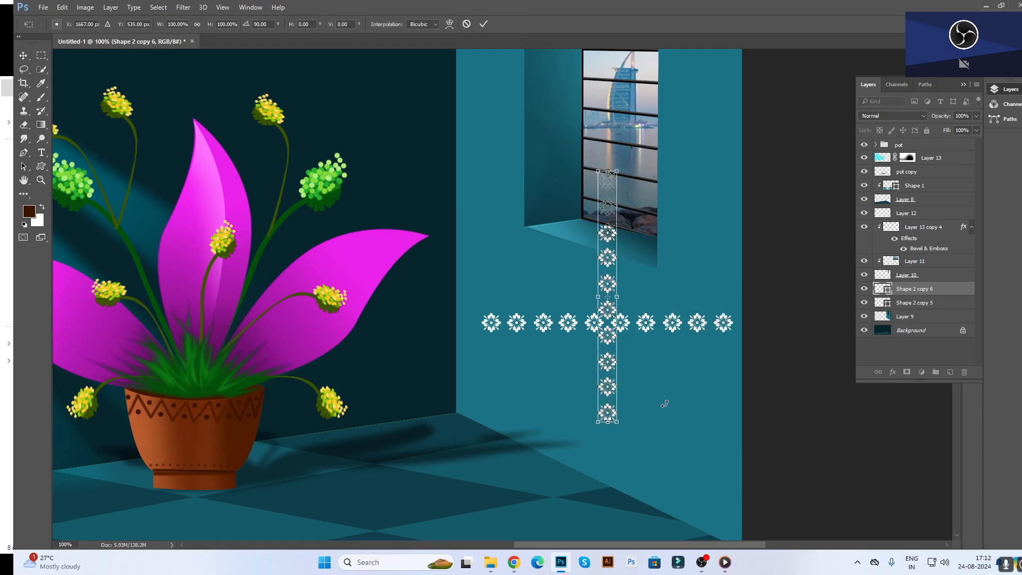
pyautogui.press('Return')
# - Place the vertical ornament strip along the window recess's left side, starting at the wall's upper edge
pyautogui.moveTo(609, 296); pyautogui.dragTo(540, 228)
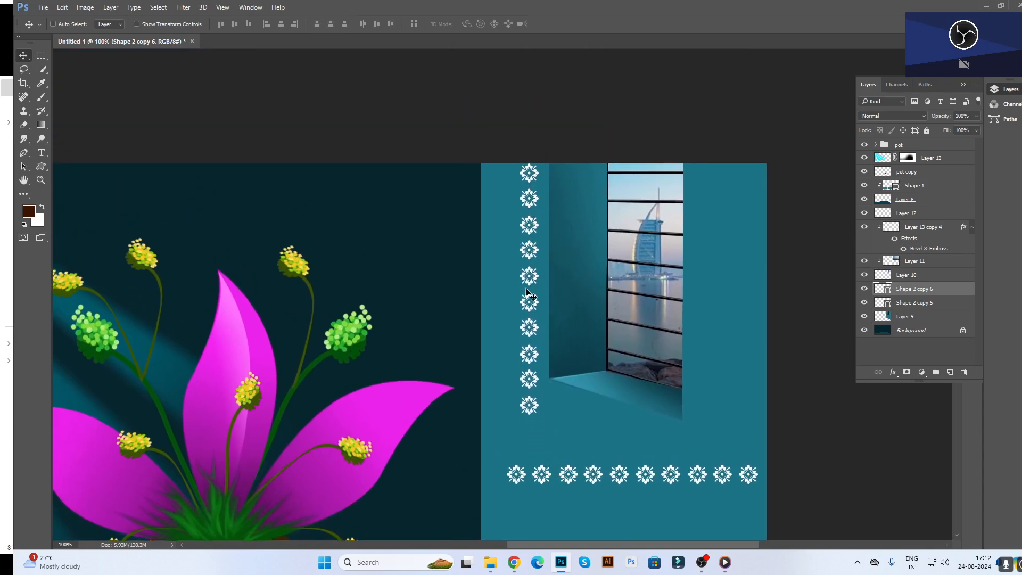
pyautogui.hotkey('ctrl', 't')
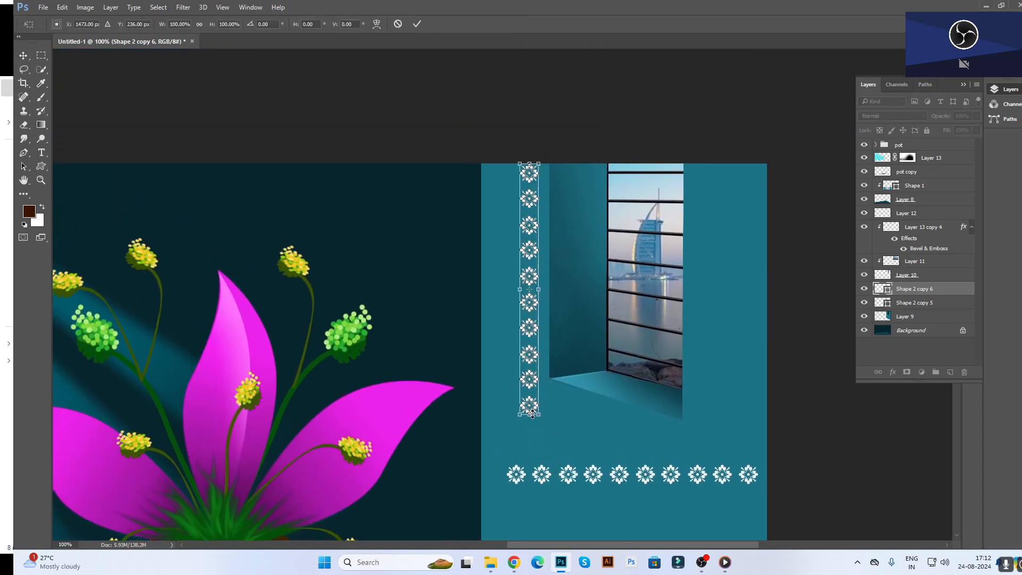
pyautogui.press('Return')
# - Duplicate the vertical strip to the window's right side and enlarge the copy so it reaches lower down the wall
pyautogui.moveTo(532, 397); pyautogui.dragTo(717, 451)
pyautogui.hotkey('ctrl', 't')
pyautogui.press('Return')
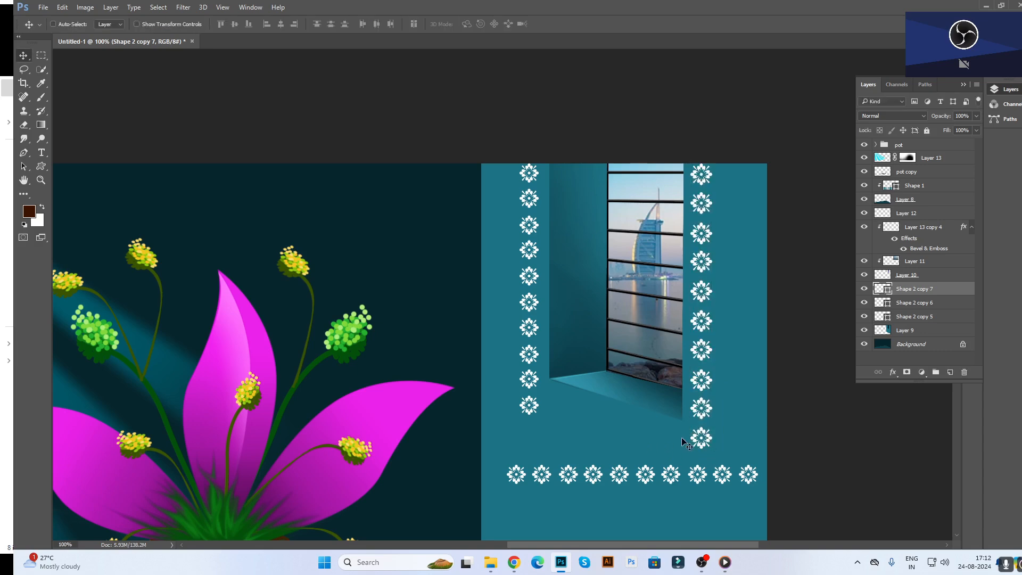
# - Move the horizontal ornament row up under the window and distort it to follow the sill's slanted lower edge between the vertical strips
pyautogui.press('ctrl')
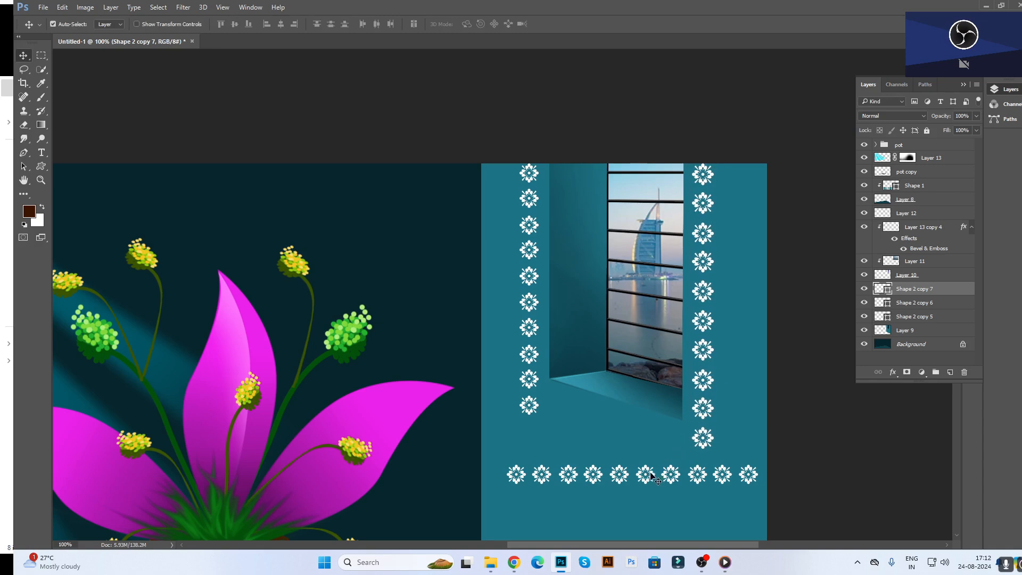
pyautogui.keyDown('ctrl'); pyautogui.click(650, 473); pyautogui.keyUp('ctrl')
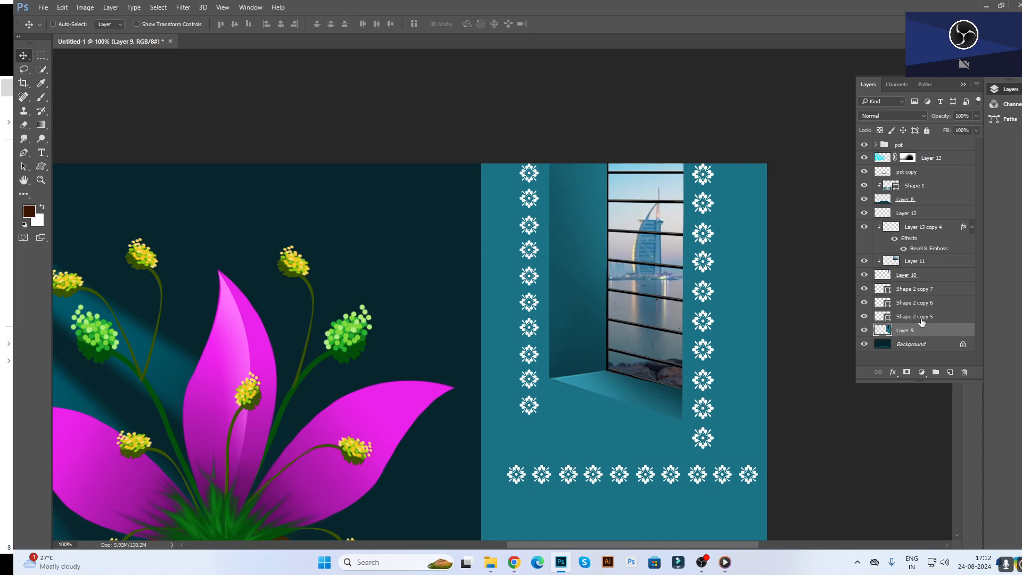
pyautogui.moveTo(618, 474); pyautogui.dragTo(617, 412)
pyautogui.hotkey('ctrl', 't')
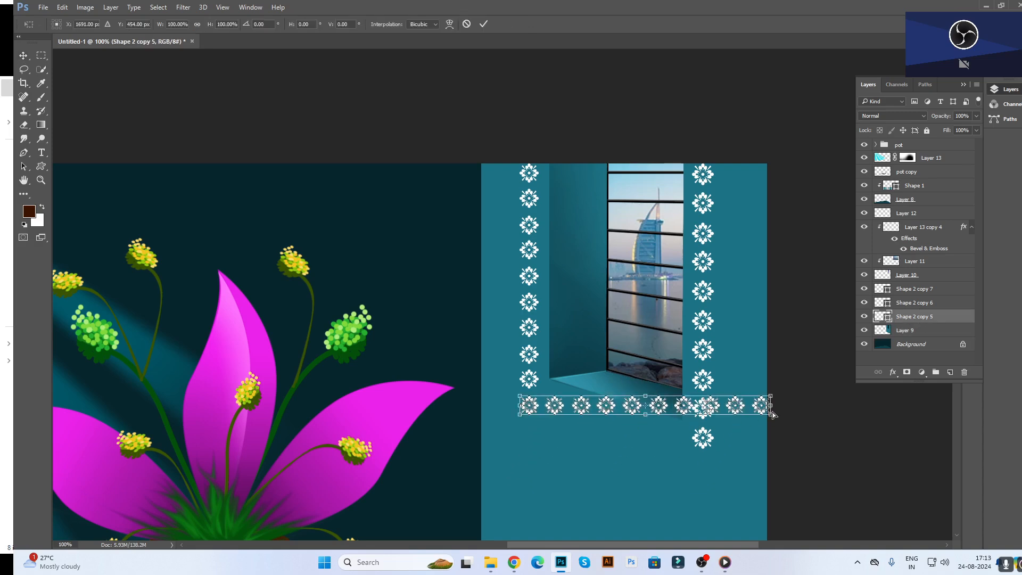
pyautogui.moveTo(771, 408); pyautogui.dragTo(710, 444)
pyautogui.moveTo(522, 407); pyautogui.dragTo(523, 384)
pyautogui.press('Return')
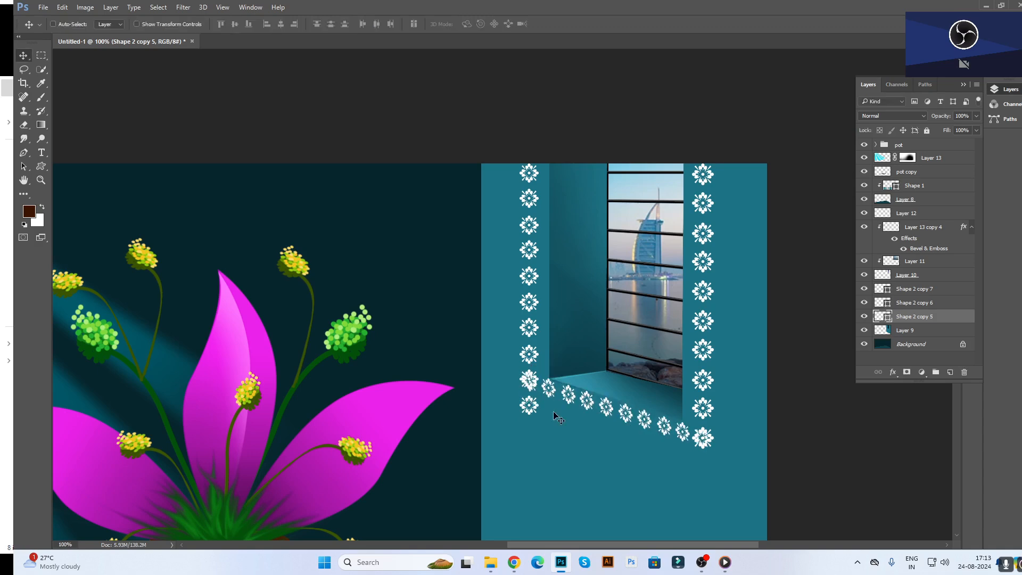
# - Nudge the vertical strip beside the window recess so its ornaments are evenly spaced above the slanted row's first ornament
pyautogui.click(899, 308)
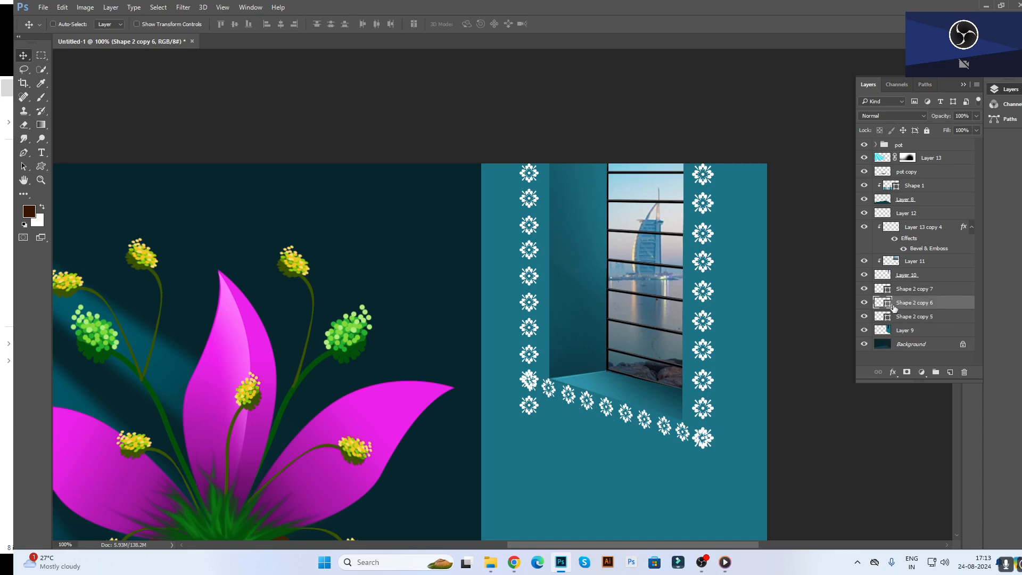
pyautogui.click(865, 303)
pyautogui.click(864, 303)
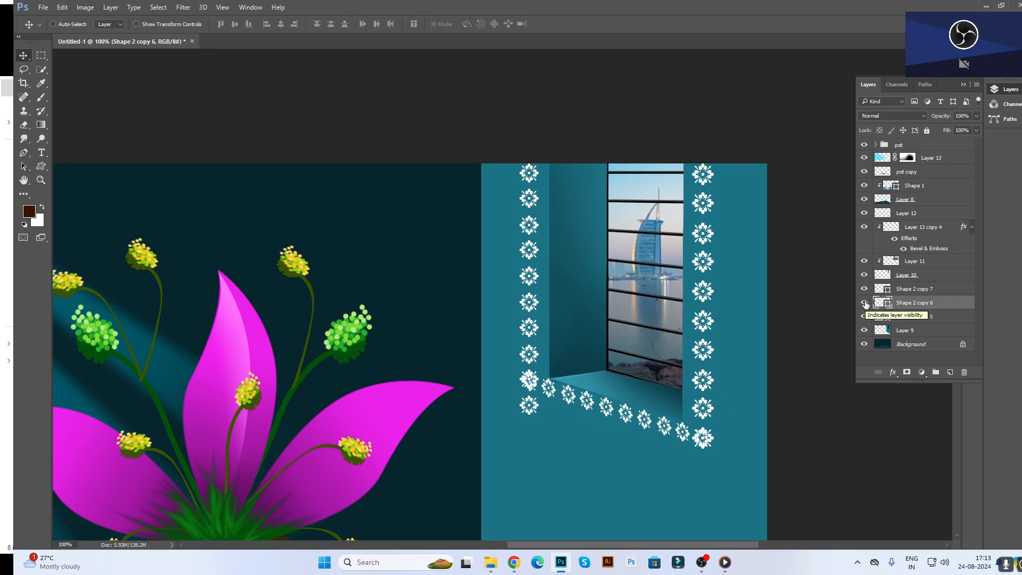
pyautogui.press('Up')
pyautogui.press('Up')
pyautogui.press('Up')
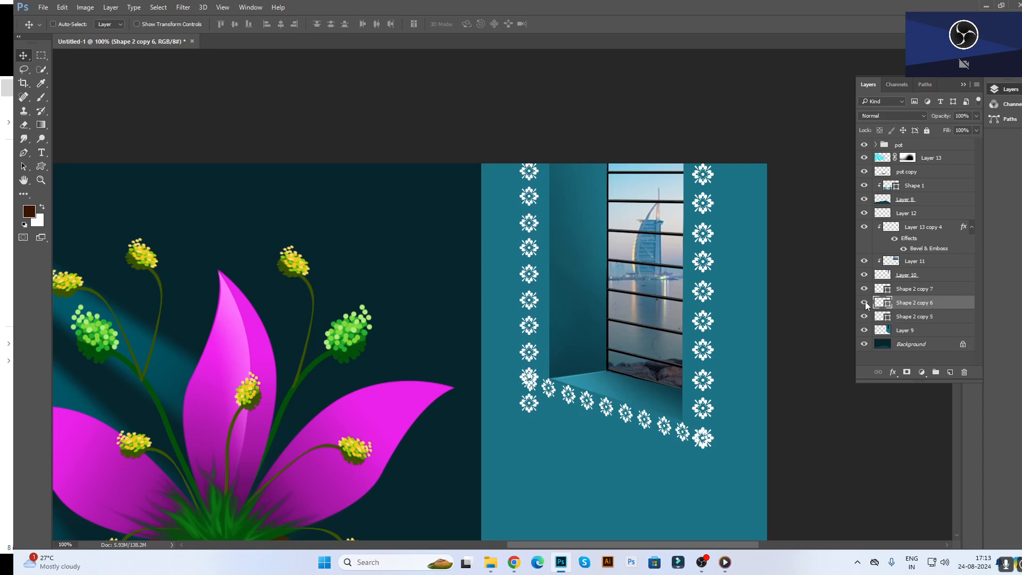
pyautogui.hotkey('shift', 'Up')
pyautogui.hotkey('shift', 'Up')
pyautogui.hotkey('shift', 'Up')
pyautogui.press('Down')
pyautogui.press('Down')
pyautogui.press('Down')
pyautogui.press('Down')
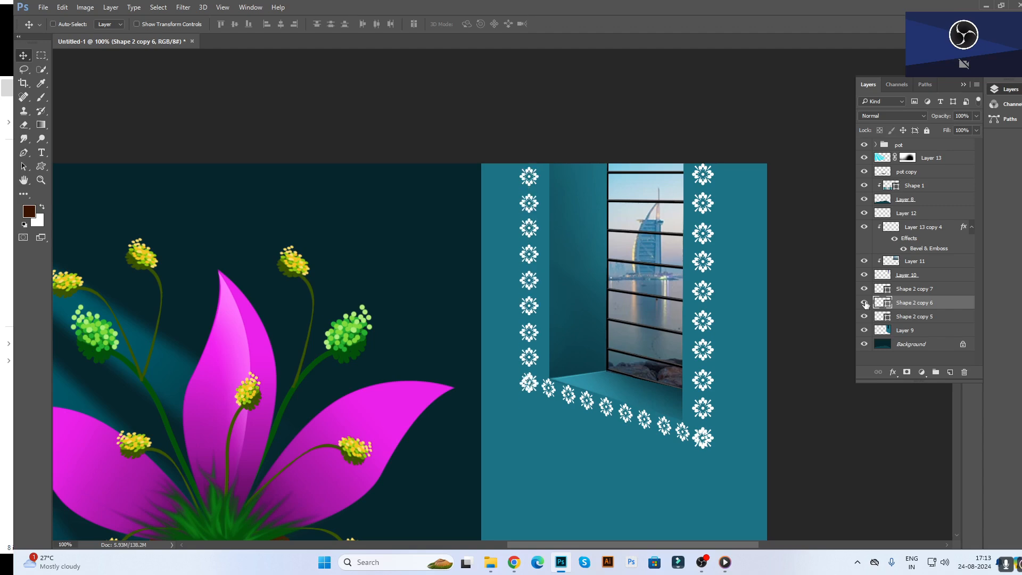
pyautogui.press('Up')
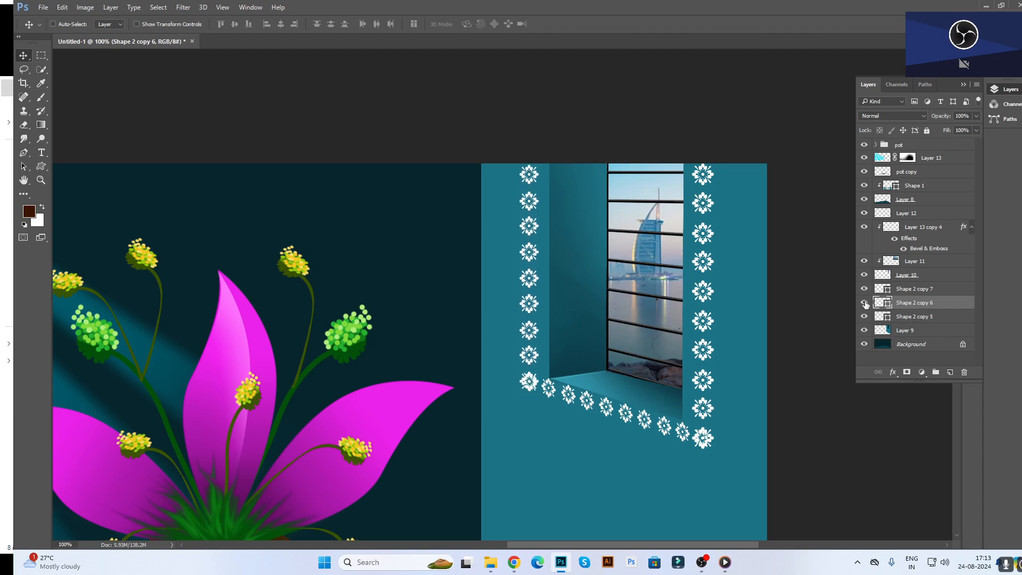
pyautogui.press('Down')
pyautogui.press('Up')
pyautogui.press('Down')
pyautogui.press('Down')
pyautogui.press('Down')
pyautogui.press('Down')
pyautogui.press('Down')
pyautogui.press('Down')
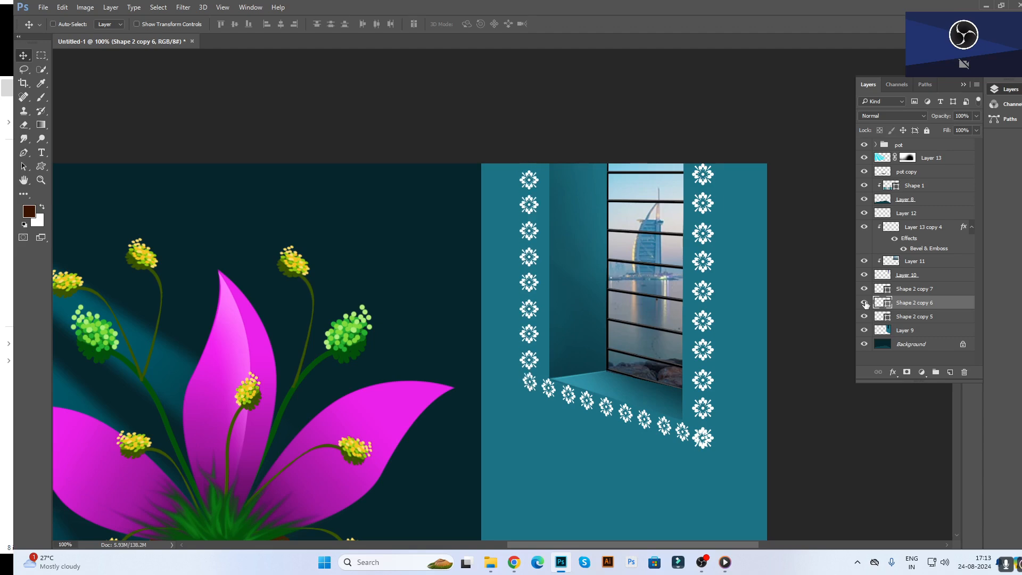
pyautogui.press('Up')
pyautogui.press('Up')
pyautogui.press('Up')
pyautogui.press('Up')
pyautogui.press('Up')
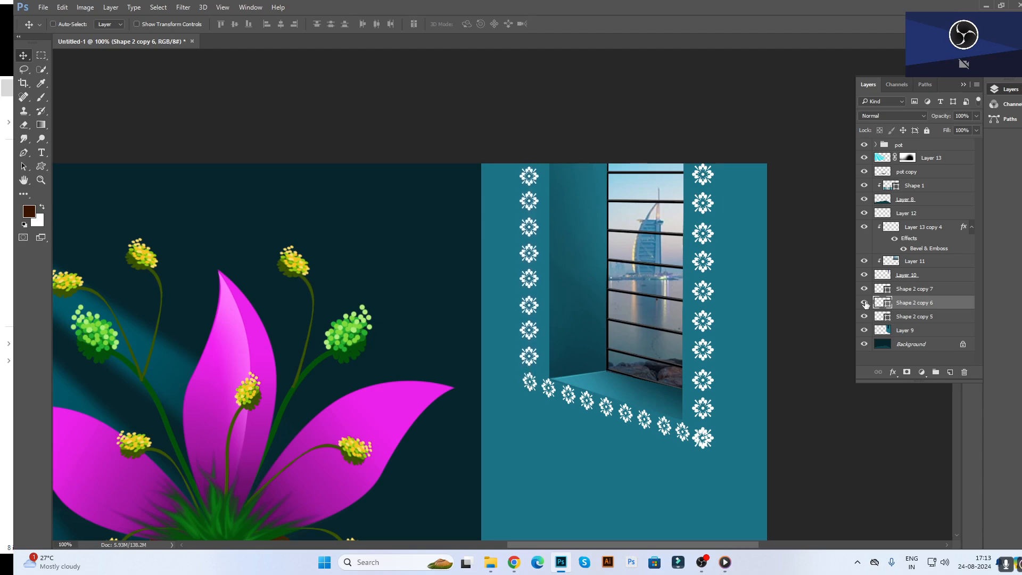
# - Nudge the vertical strip on the window's right side down to meet the last ornament of the slanted row
pyautogui.click(903, 291)
pyautogui.press('Down')
pyautogui.press('Down')
pyautogui.press('Down')
pyautogui.press('Down')
pyautogui.press('Down')
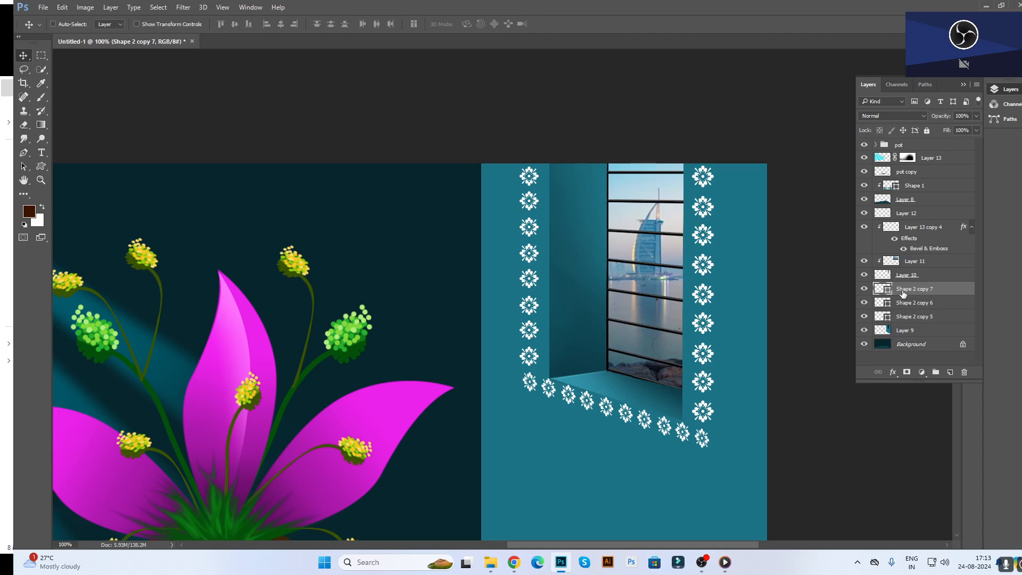
# - Select all three ornament strips and nudge them slightly down the wall together
pyautogui.keyDown('shift'); pyautogui.click(908, 317); pyautogui.keyUp('shift')
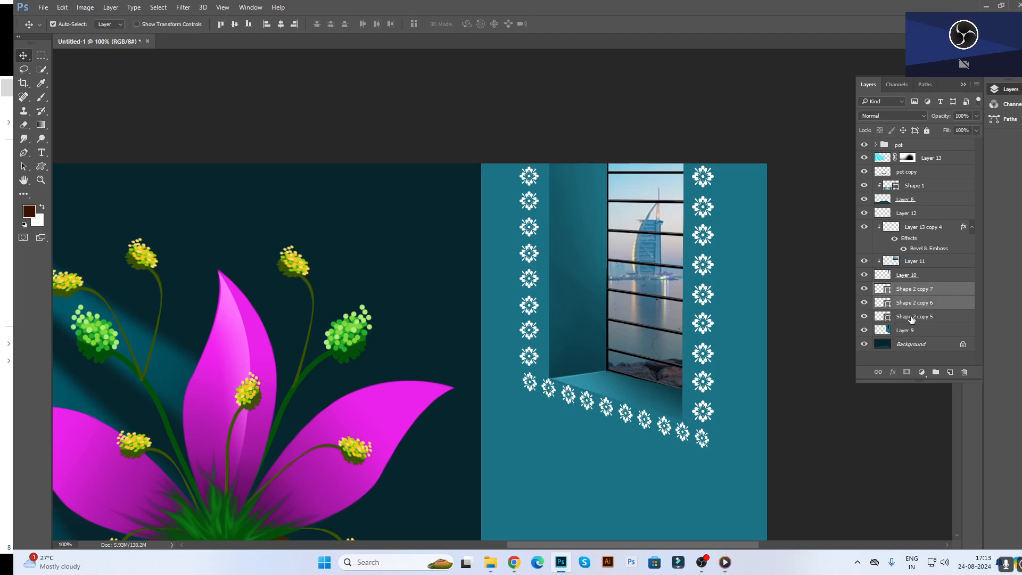
pyautogui.press('Down')
pyautogui.press('Down')
pyautogui.press('Down')
pyautogui.press('Down')
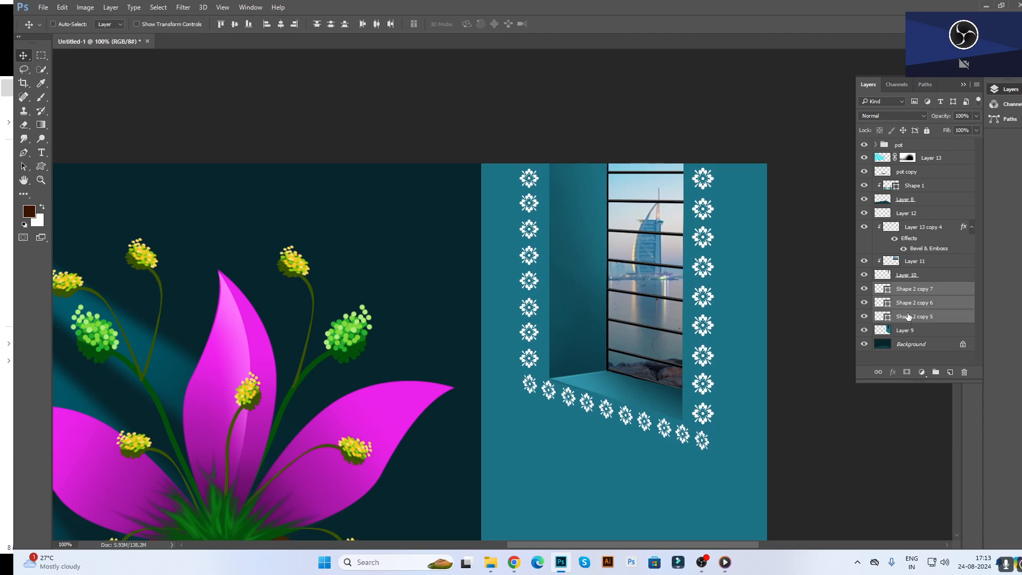
# - Scale the three ornament strips to about 91% so they closely frame the window recess, and merge them into one layer
pyautogui.hotkey('ctrl', 't')
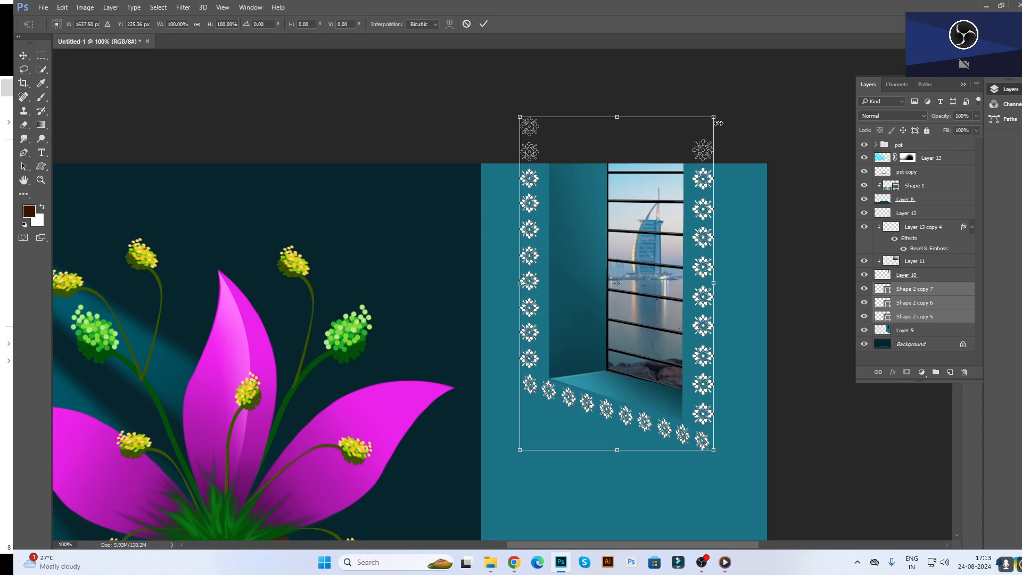
pyautogui.moveTo(520, 117); pyautogui.dragTo(528, 131)
pyautogui.moveTo(715, 130); pyautogui.dragTo(705, 149)
pyautogui.press('Up')
pyautogui.press('Up')
pyautogui.press('Up')
pyautogui.press('Up')
pyautogui.press('Up')
pyautogui.press('Up')
pyautogui.press('Up')
pyautogui.press('Up')
pyautogui.press('Up')
pyautogui.press('Up')
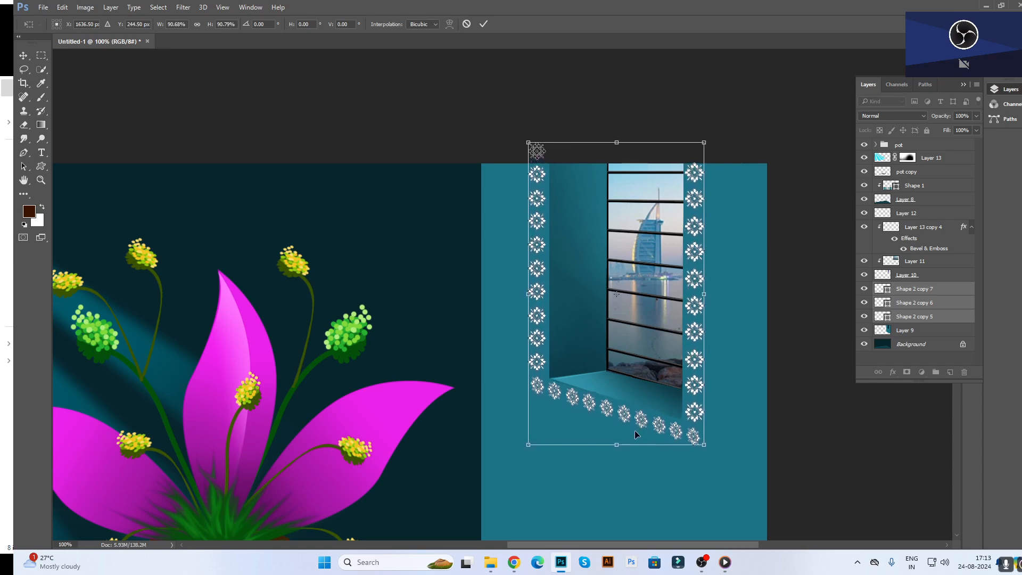
pyautogui.press('Return')
pyautogui.hotkey('ctrl', 'e')
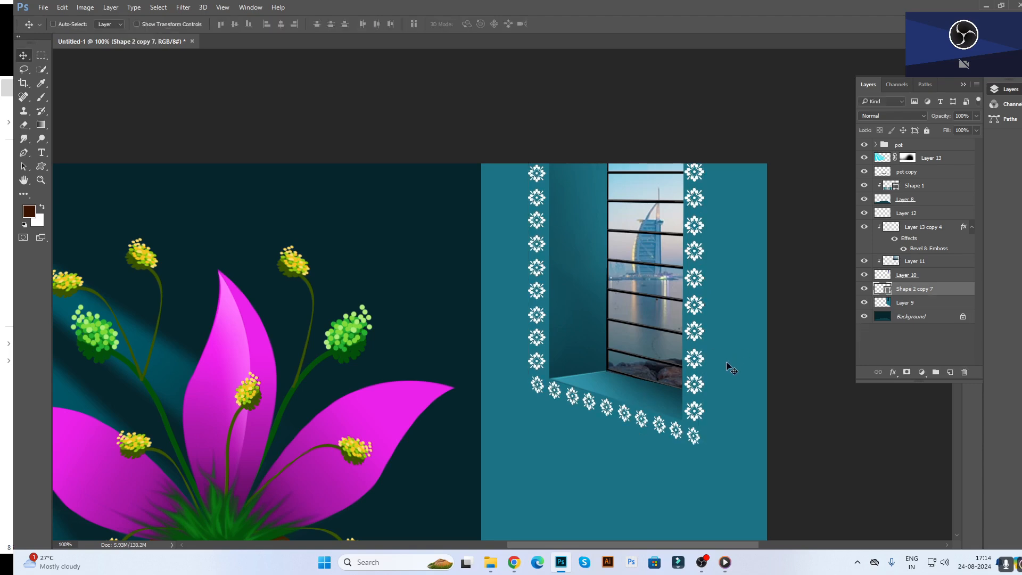
# - Fill the merged ornament border with the dark teal sampled from the window recess's side wall
pyautogui.press('i')
pyautogui.click(570, 226)
pyautogui.hotkey('alt', 'BackSpace')
pyautogui.moveTo(598, 330); pyautogui.dragTo(622, 280)
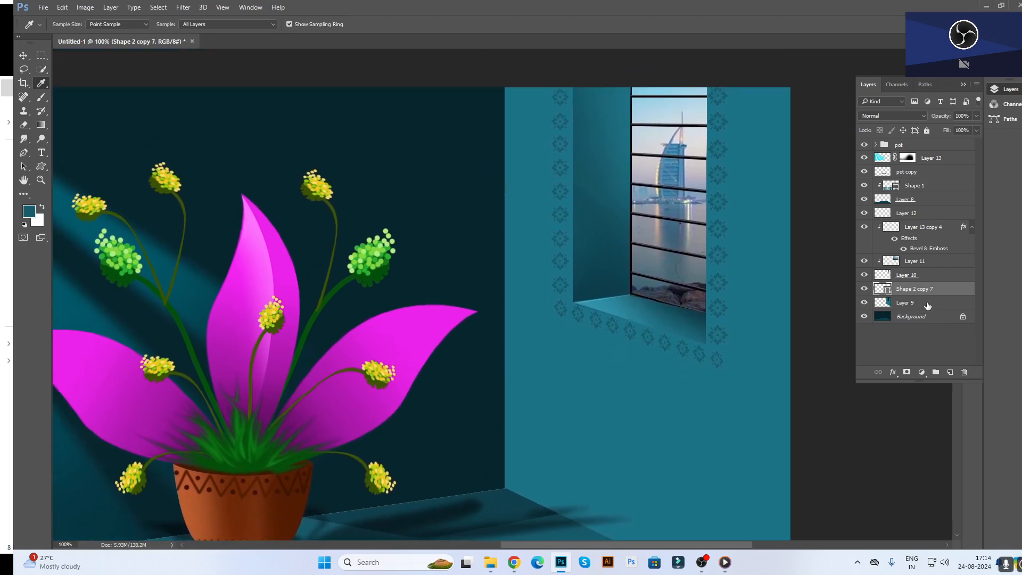
# - Add a Bevel & Emboss effect to the ornament border with Inner Bevel style, Chisel Hard technique, depth 100% and size 7 px
pyautogui.doubleClick(916, 290)
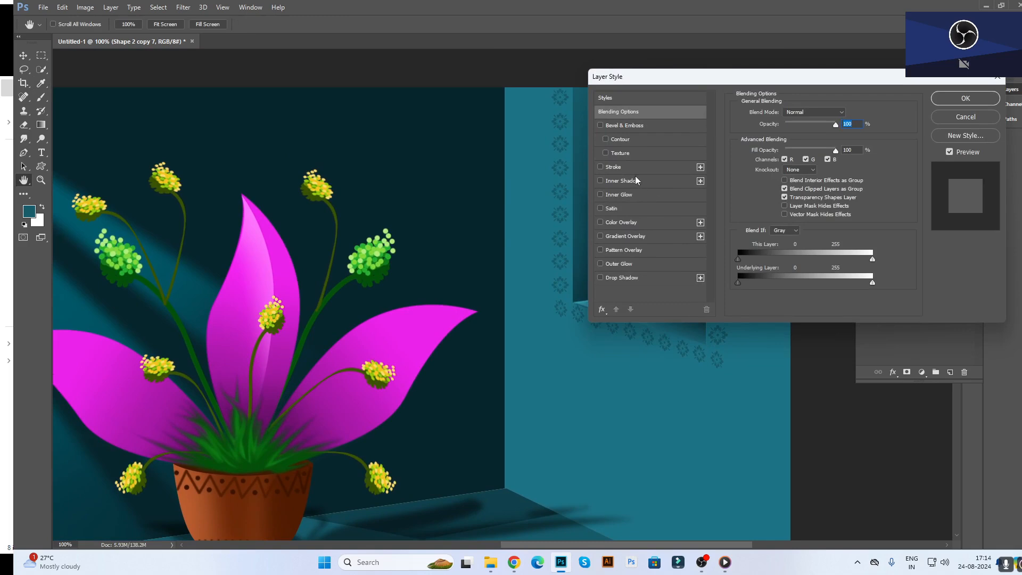
pyautogui.moveTo(681, 90); pyautogui.dragTo(825, 99)
pyautogui.click(789, 139)
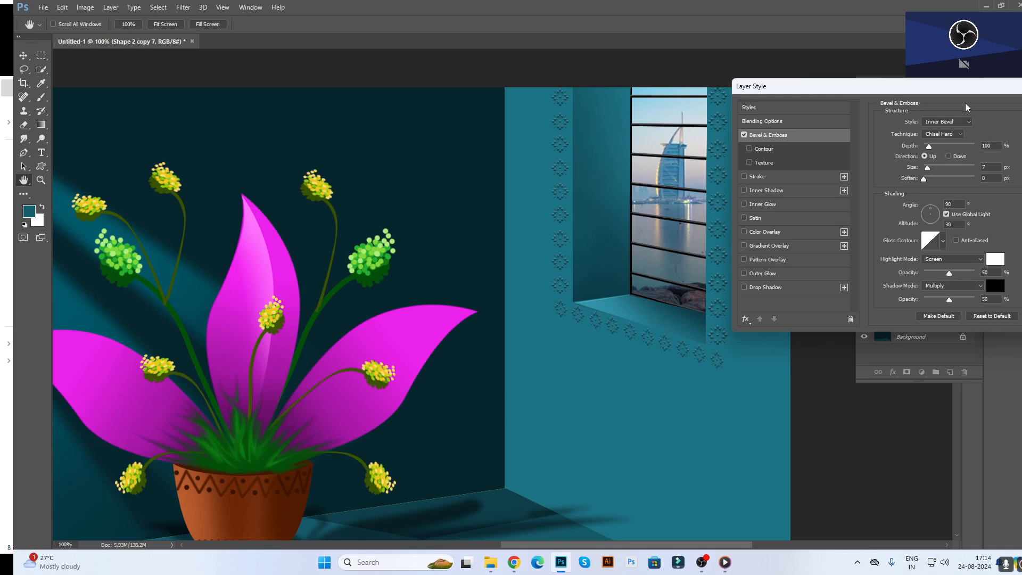
pyautogui.click(947, 135)
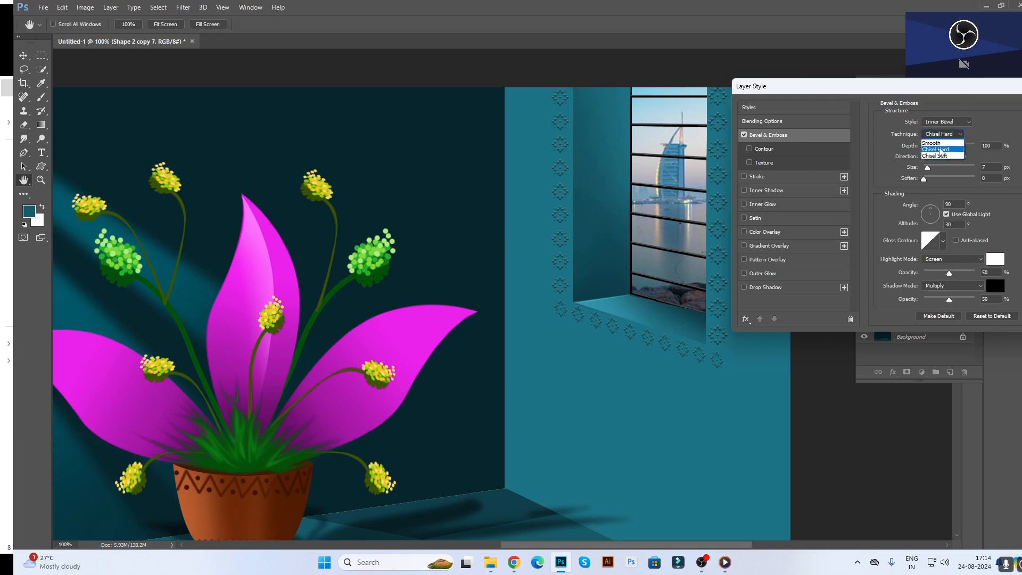
pyautogui.click(961, 129)
pyautogui.moveTo(969, 92); pyautogui.dragTo(858, 184)
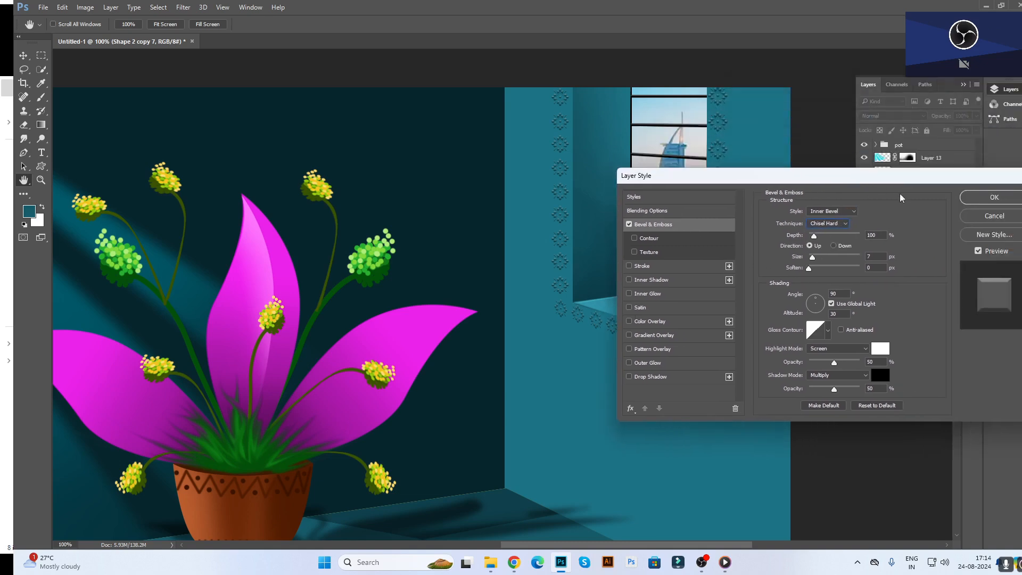
pyautogui.click(993, 197)
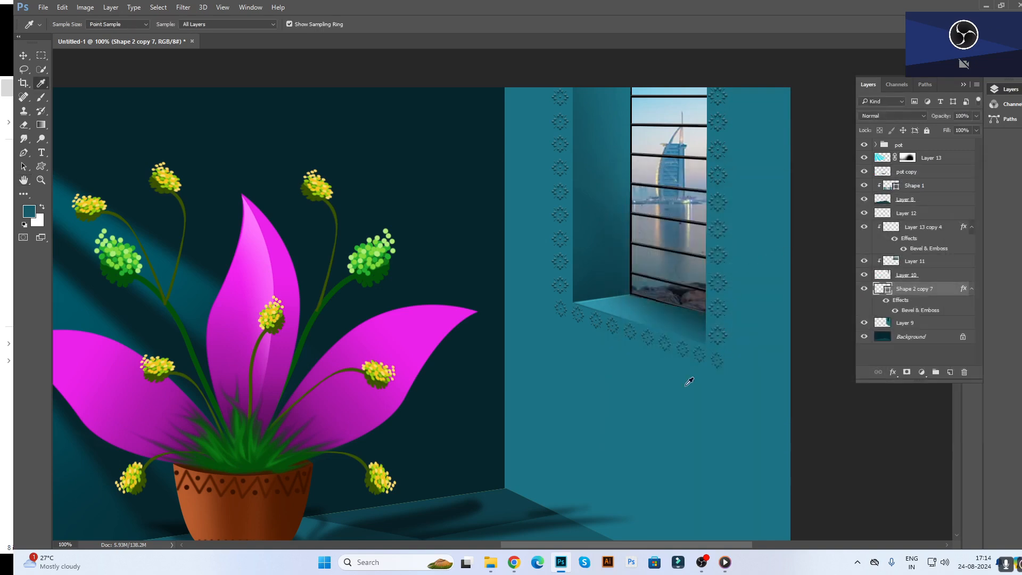
# - Try white on the ornament border, and recolor it with the yellow-green sampled from a flower cluster of the plant
pyautogui.moveTo(635, 382); pyautogui.dragTo(659, 404)
pyautogui.hotkey('ctrl', 'BackSpace')
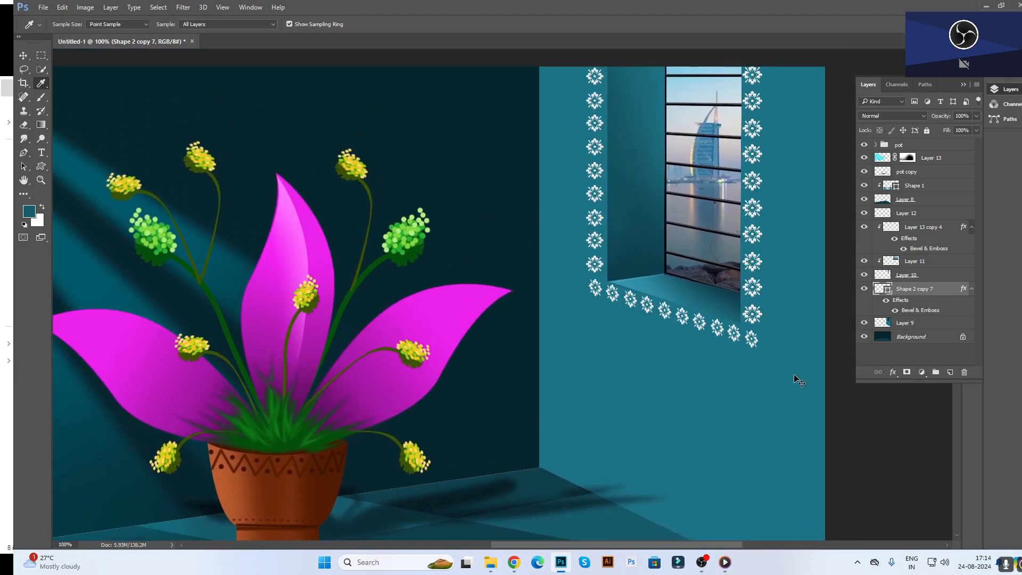
pyautogui.click(508, 390)
pyautogui.click(417, 347)
pyautogui.hotkey('alt', 'BackSpace')
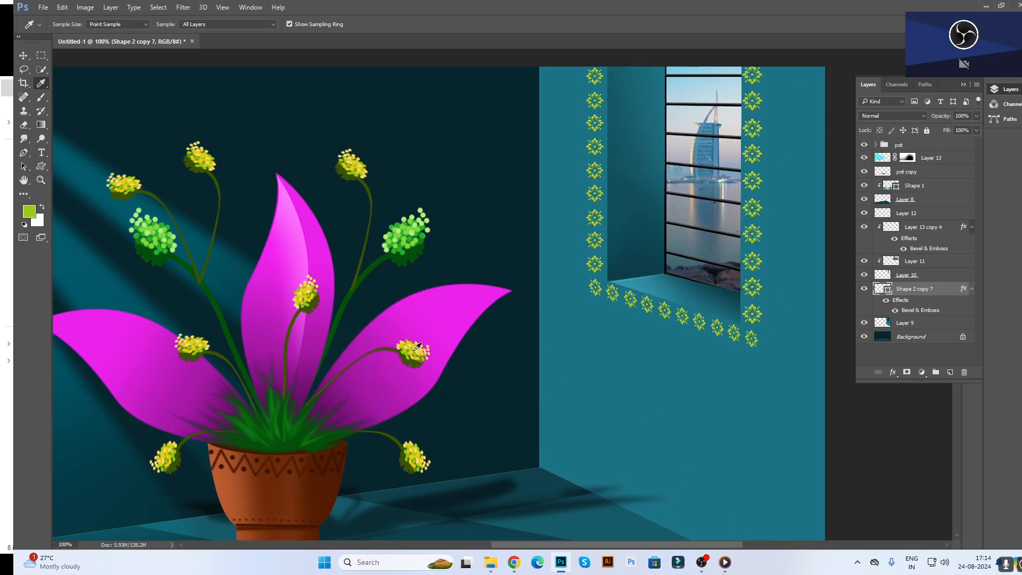
pyautogui.moveTo(655, 315); pyautogui.dragTo(700, 295)
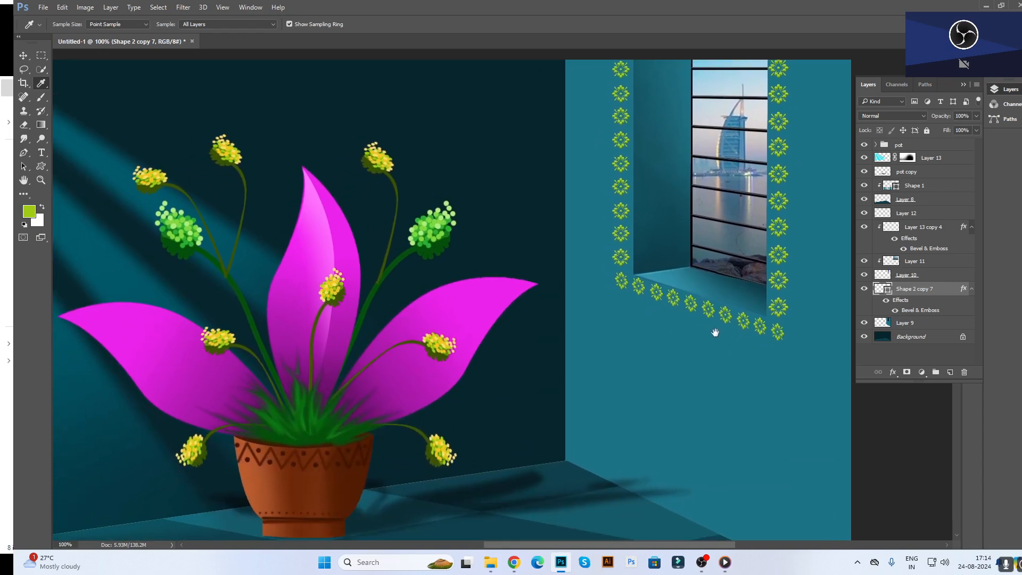
pyautogui.moveTo(713, 339); pyautogui.dragTo(698, 377)
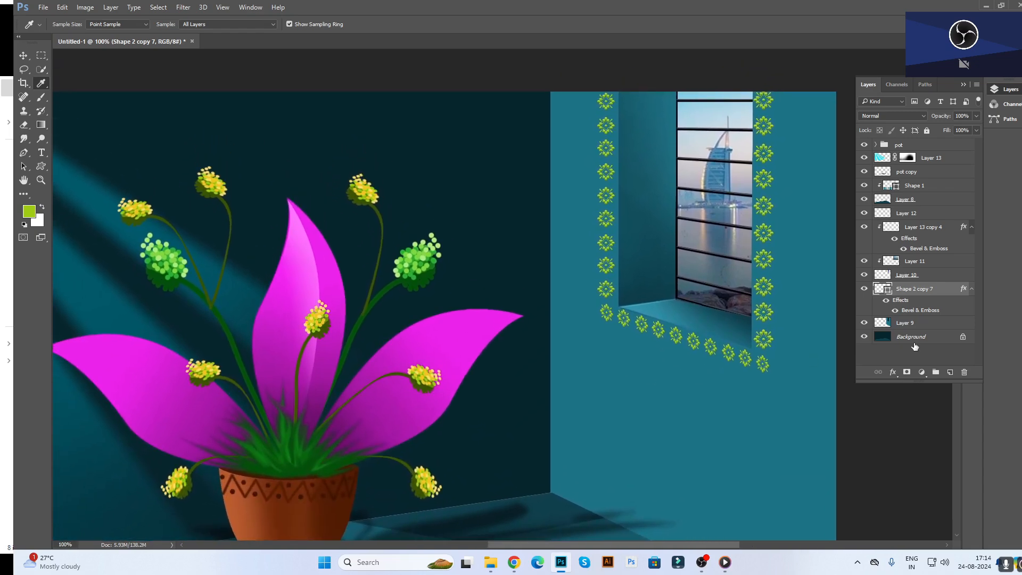
pyautogui.doubleClick(947, 293)
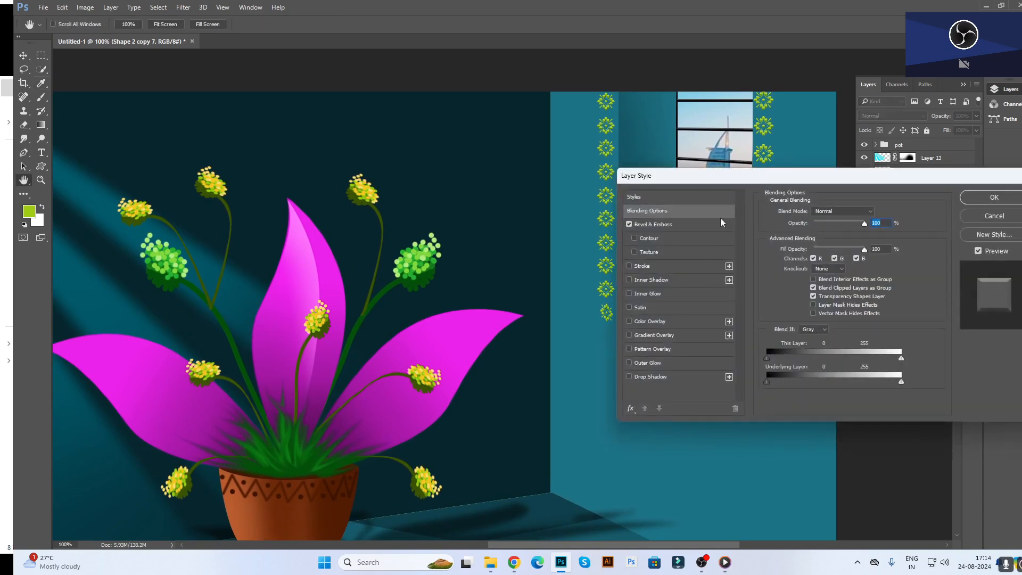
pyautogui.moveTo(797, 176); pyautogui.dragTo(330, 114)
pyautogui.click(212, 310)
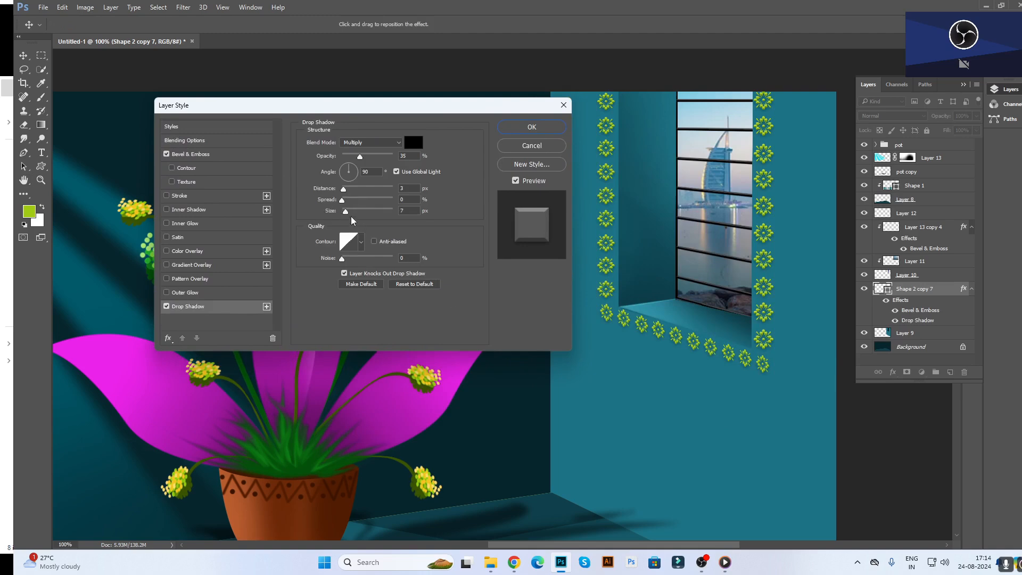
pyautogui.moveTo(349, 218); pyautogui.dragTo(344, 195)
pyautogui.click(524, 148)
# - Duplicate the ornament border layer and hide the layer effects of the lower copy
pyautogui.hotkey('ctrl', 'j')
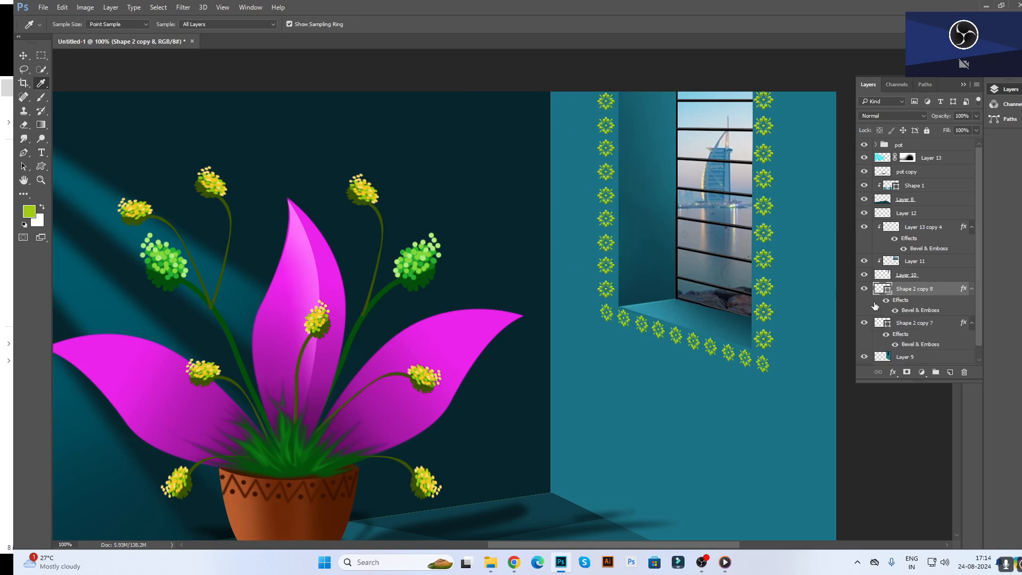
pyautogui.click(911, 326)
pyautogui.click(886, 334)
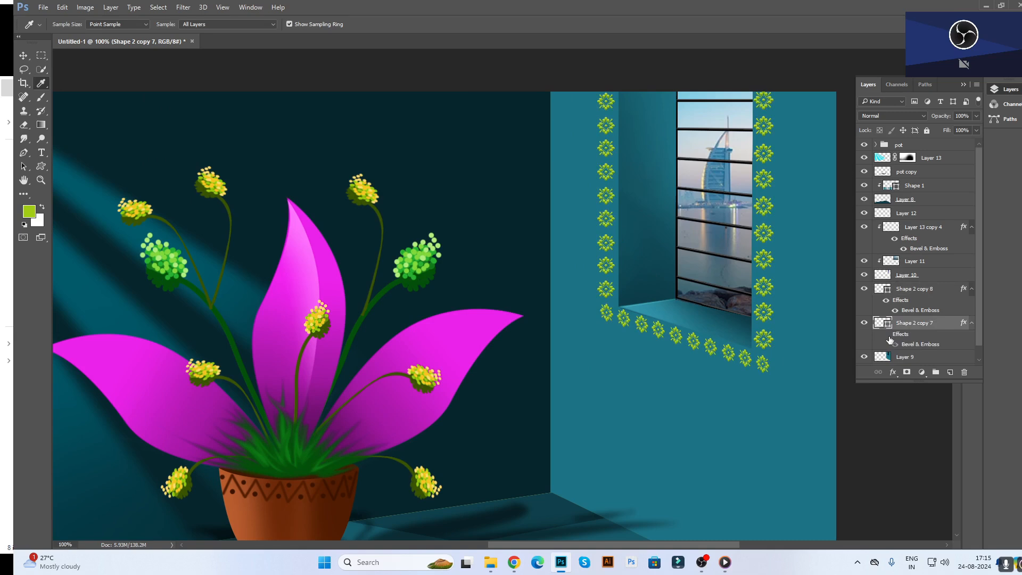
# - Offset the lower border copy a few pixels to the right and down from the upper copy
pyautogui.press('v')
pyautogui.press('Right')
pyautogui.press('Right')
pyautogui.press('Right')
pyautogui.press('Right')
pyautogui.press('Down')
pyautogui.press('Down')
pyautogui.press('Down')
# - Fill the lower border copy with the dark teal sampled from the back wall as a shadow, and compare it with the upper copy hidden
pyautogui.press('i')
pyautogui.click(502, 187)
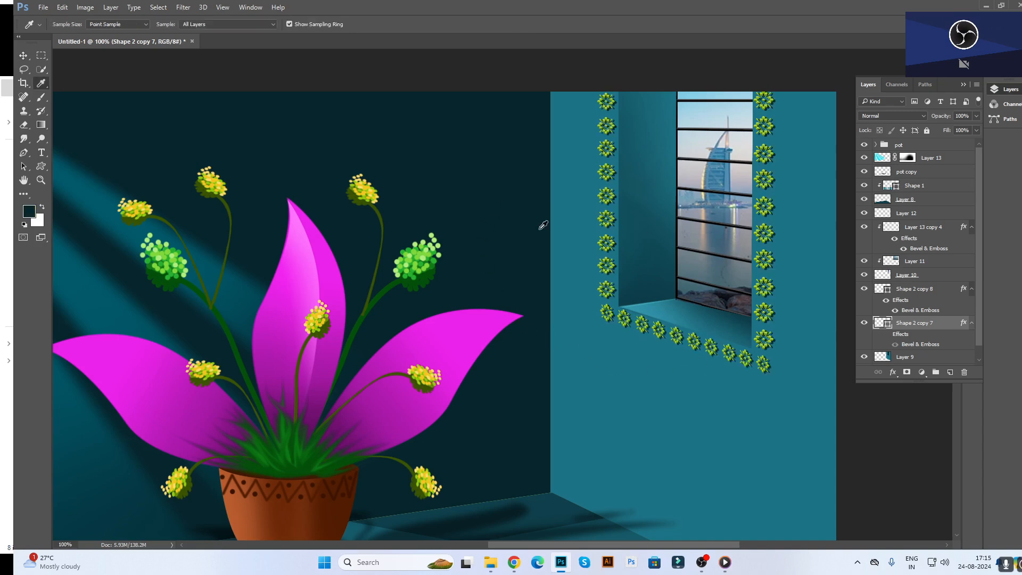
pyautogui.press('v')
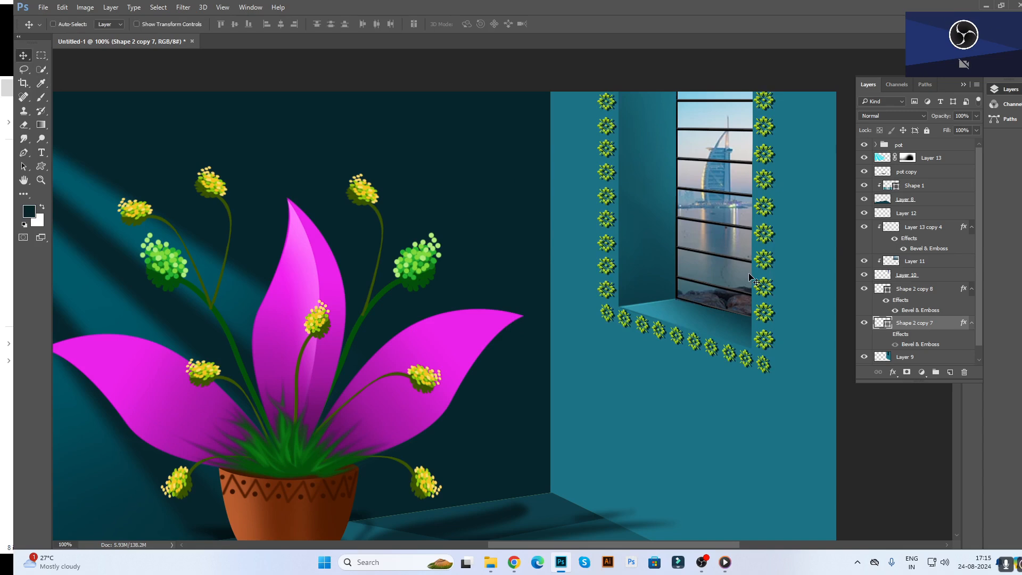
pyautogui.click(864, 288)
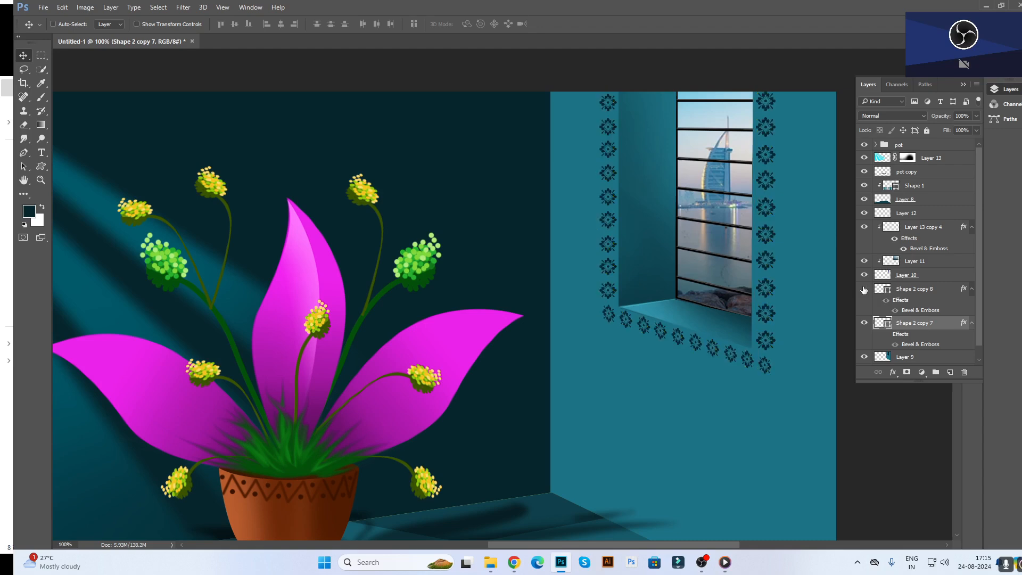
pyautogui.click(863, 289)
pyautogui.click(864, 288)
pyautogui.click(864, 288)
pyautogui.moveTo(647, 301); pyautogui.dragTo(651, 416)
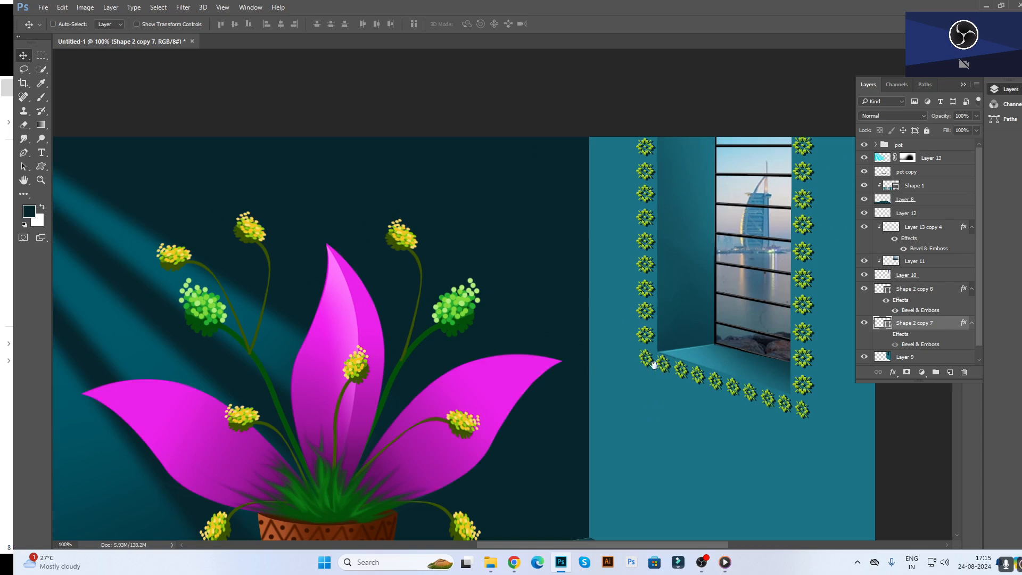
# - Examine the finished illustration close up and as a whole, with the interface panels hidden
pyautogui.moveTo(565, 450); pyautogui.dragTo(552, 338)
pyautogui.moveTo(491, 326); pyautogui.dragTo(529, 352)
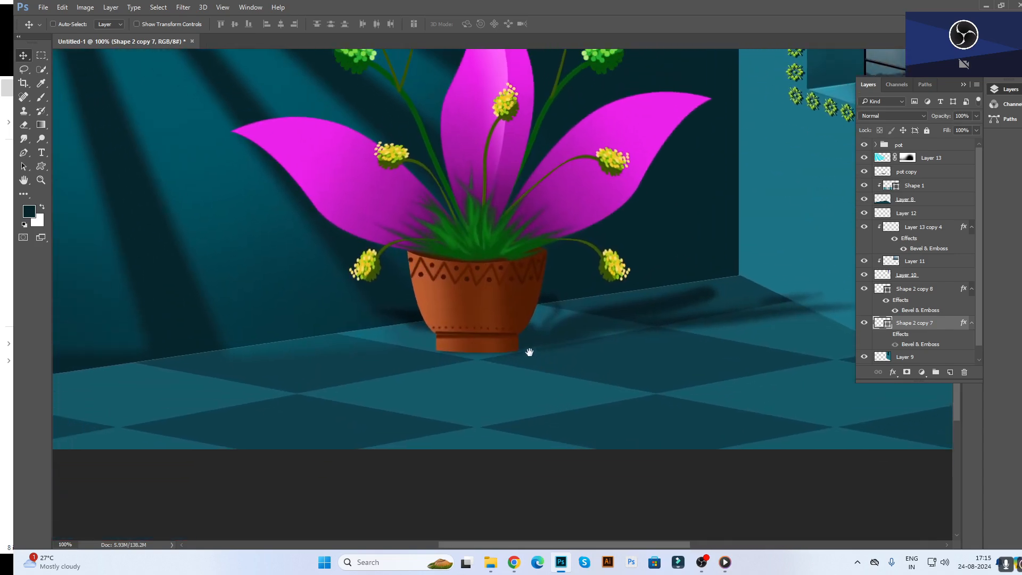
pyautogui.hotkey('ctrl', '-')
pyautogui.hotkey('ctrl', '-')
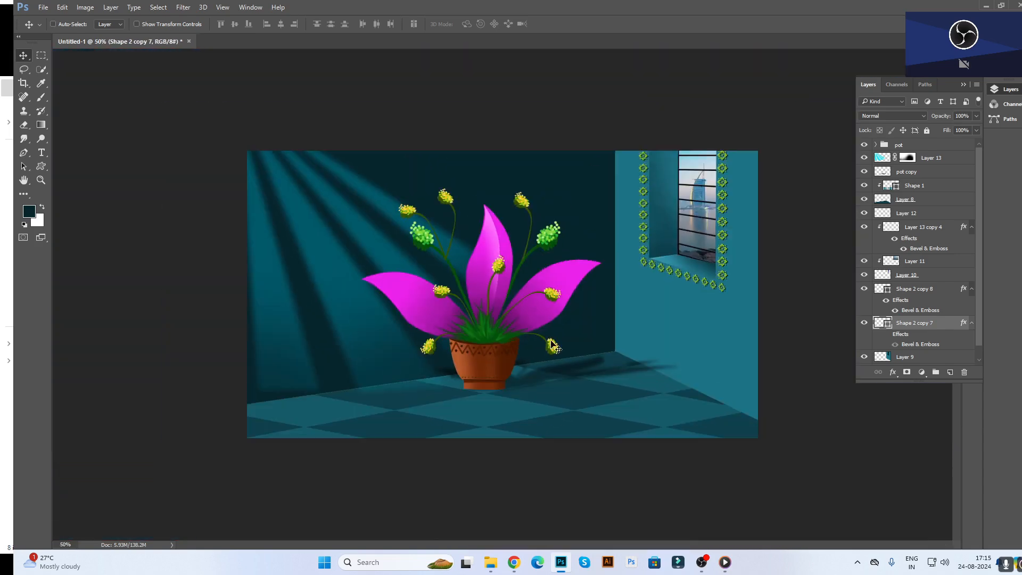
pyautogui.hotkey('ctrl', '+')
pyautogui.press('Tab')
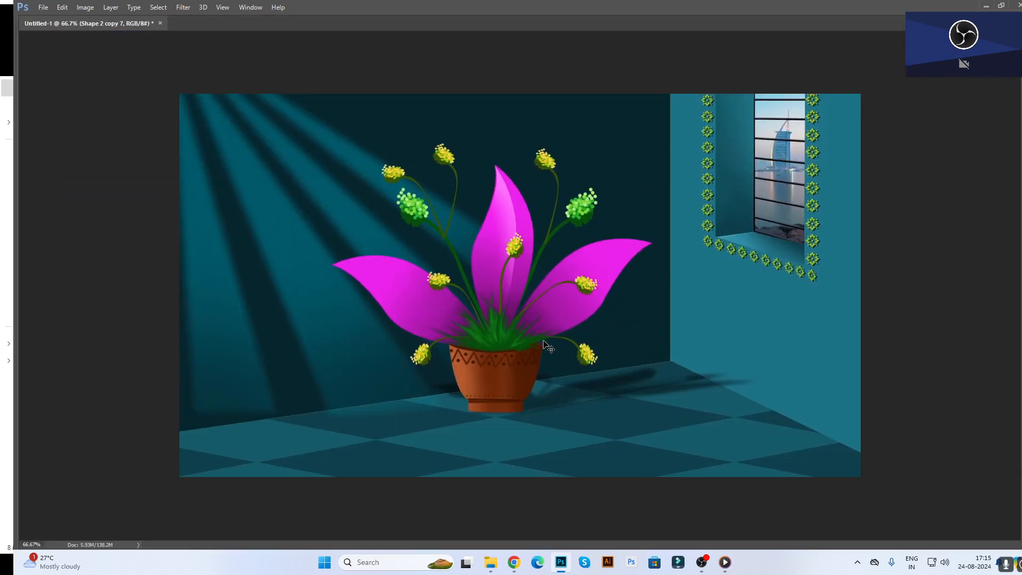
pyautogui.hotkey('ctrl', '+')
pyautogui.moveTo(628, 269); pyautogui.dragTo(626, 325)
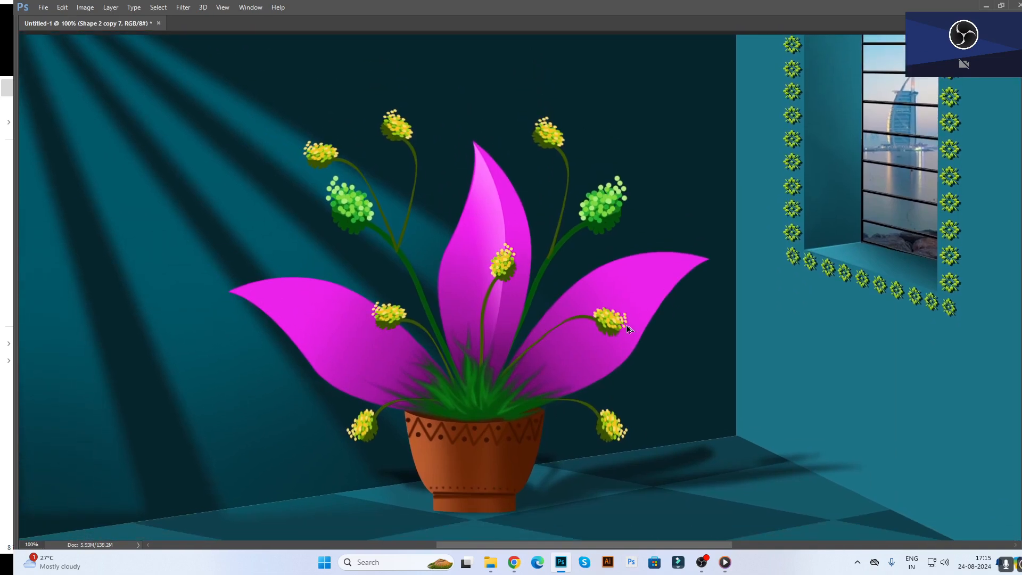
pyautogui.hotkey('ctrl', '-')
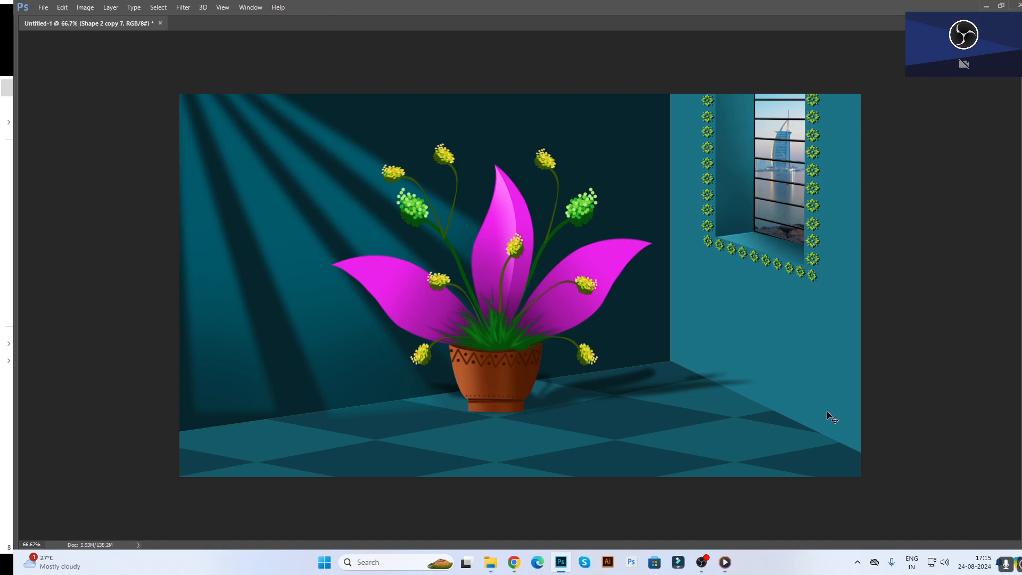
# - Begin saving the layered document in Photoshop format under the file name Room Pot
pyautogui.hotkey('ctrl', 's')
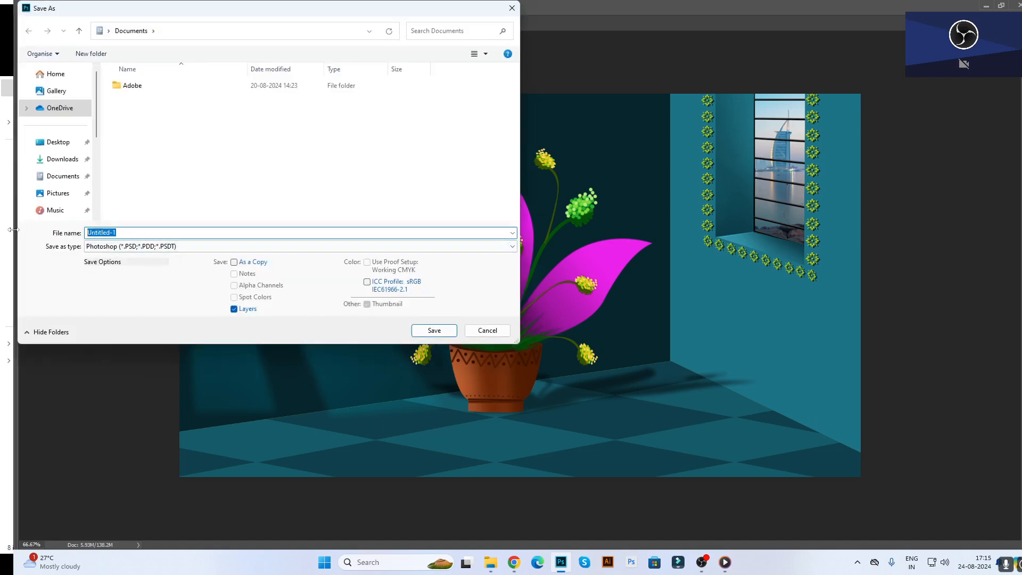
pyautogui.write('r')
pyautogui.write('Room Pot')
# - Create a folder named photoshaop work on New Volume (D:) and save the document in it with Maximize Compatibility on
pyautogui.scroll(-3, 75, 185)
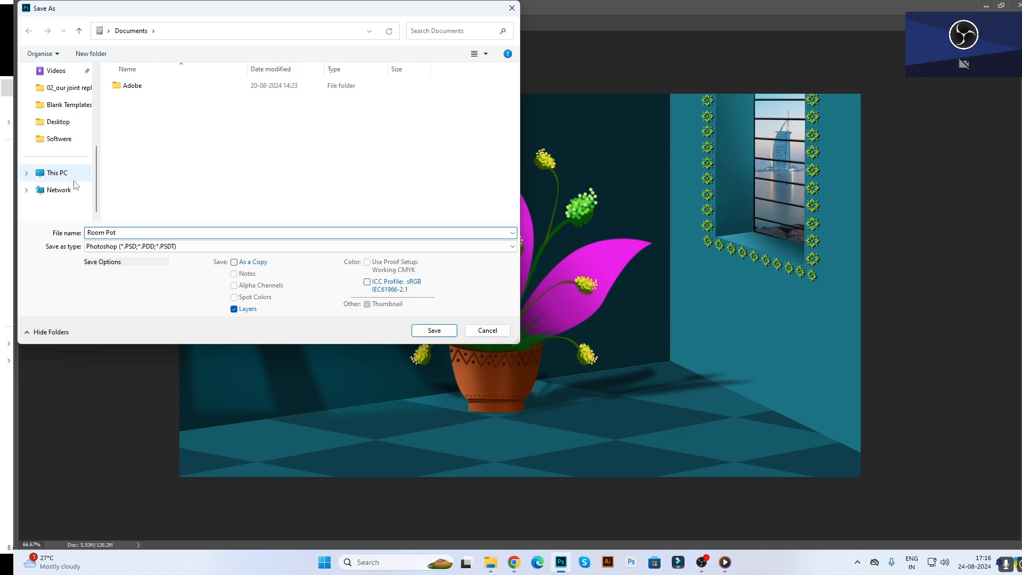
pyautogui.click(58, 173)
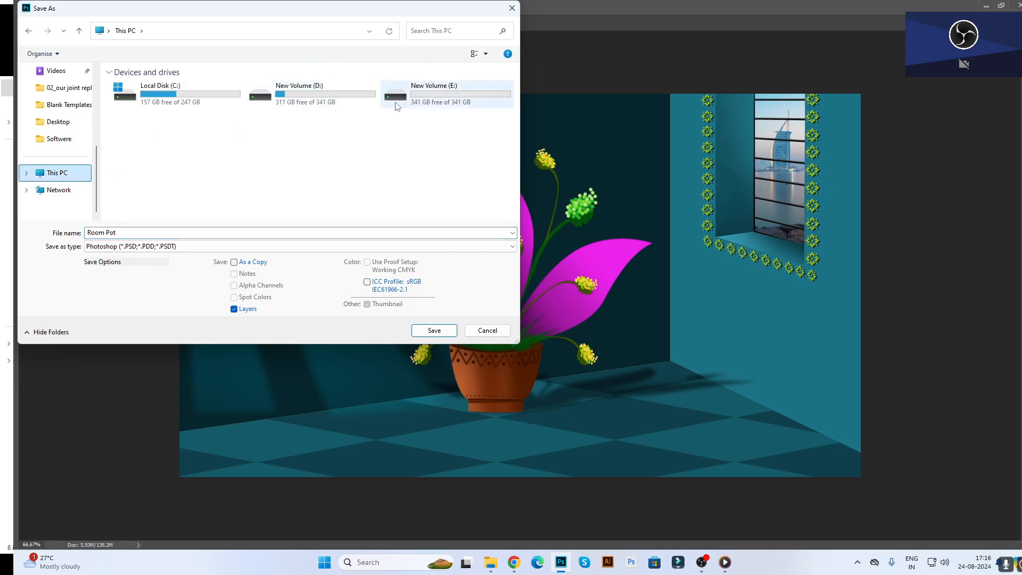
pyautogui.doubleClick(338, 101)
pyautogui.click(89, 52)
pyautogui.write('photos')
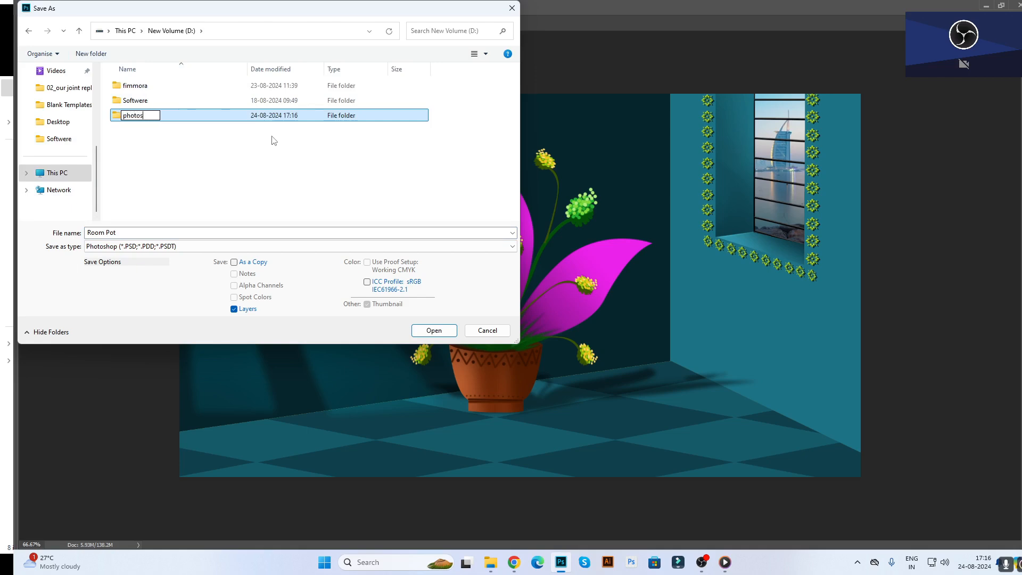
pyautogui.write('haop work')
pyautogui.press('Return')
pyautogui.press('Return')
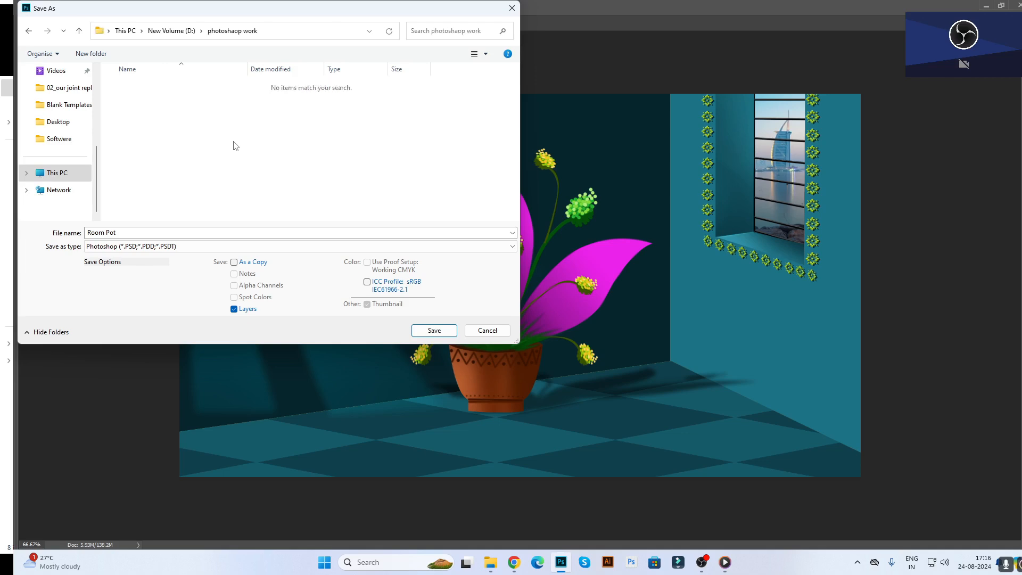
pyautogui.click(432, 331)
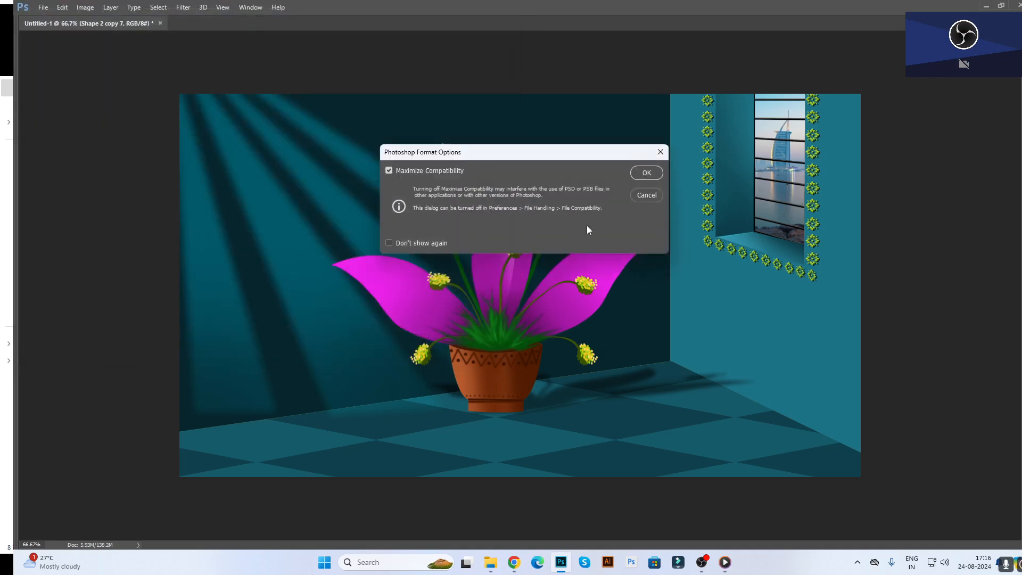
pyautogui.click(639, 175)
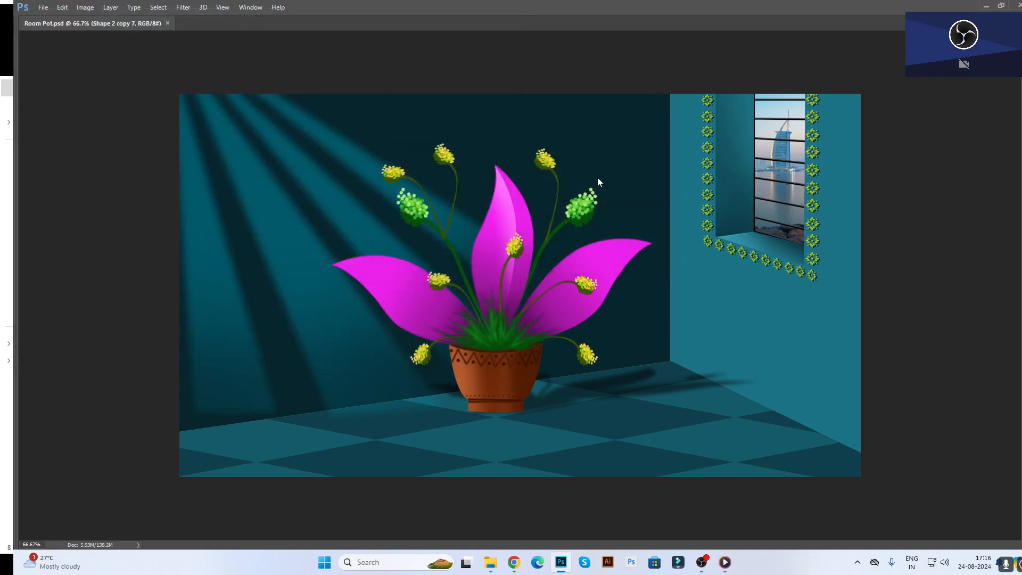
# - Export the illustration for web as the high-quality JPEG Room-Pot.jpg into the photoshaop work folder on New Volume (D:)
pyautogui.hotkey('ctrl', 'alt', 'shift', 's')
pyautogui.click(596, 438)
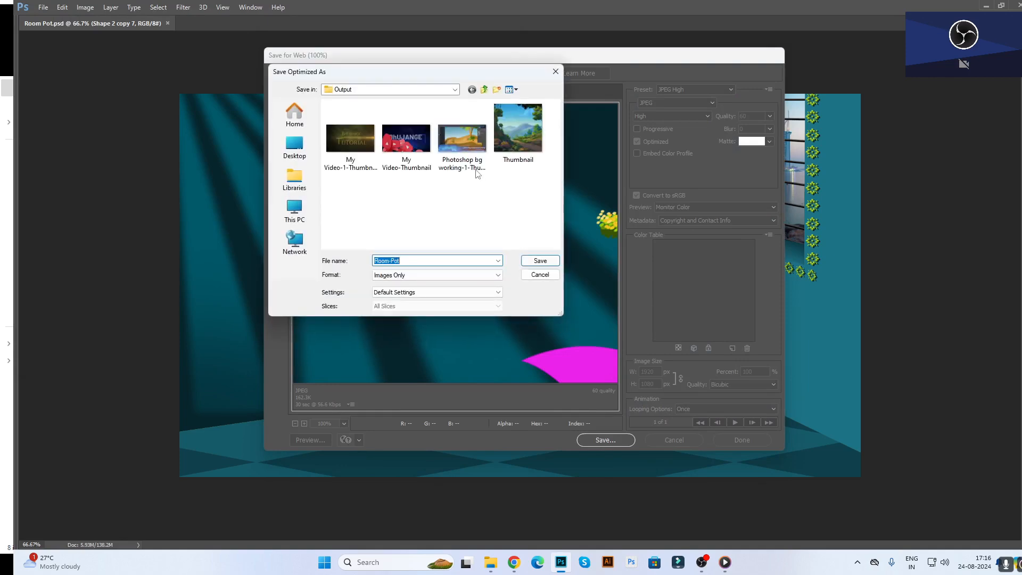
pyautogui.click(485, 91)
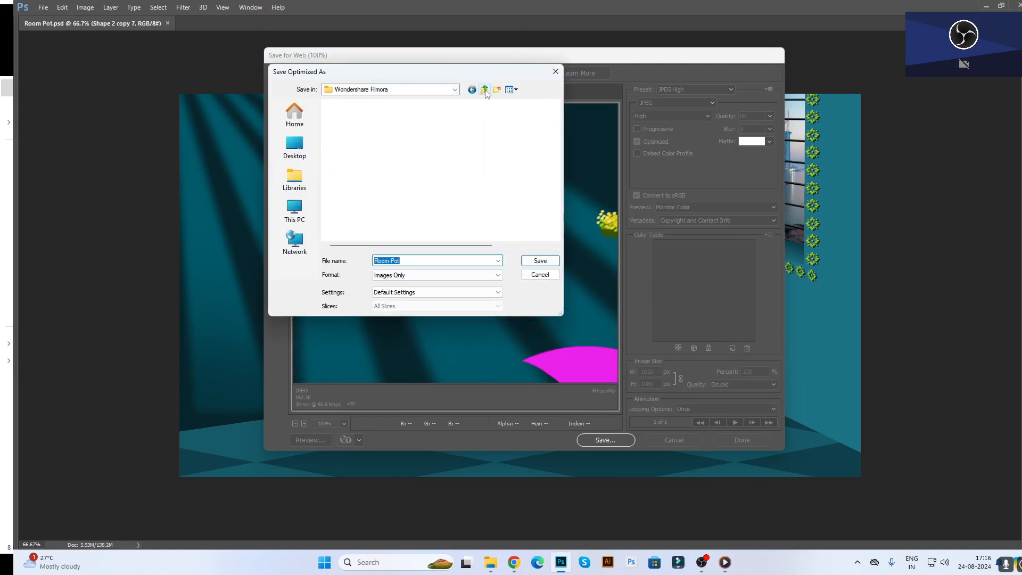
pyautogui.click(302, 225)
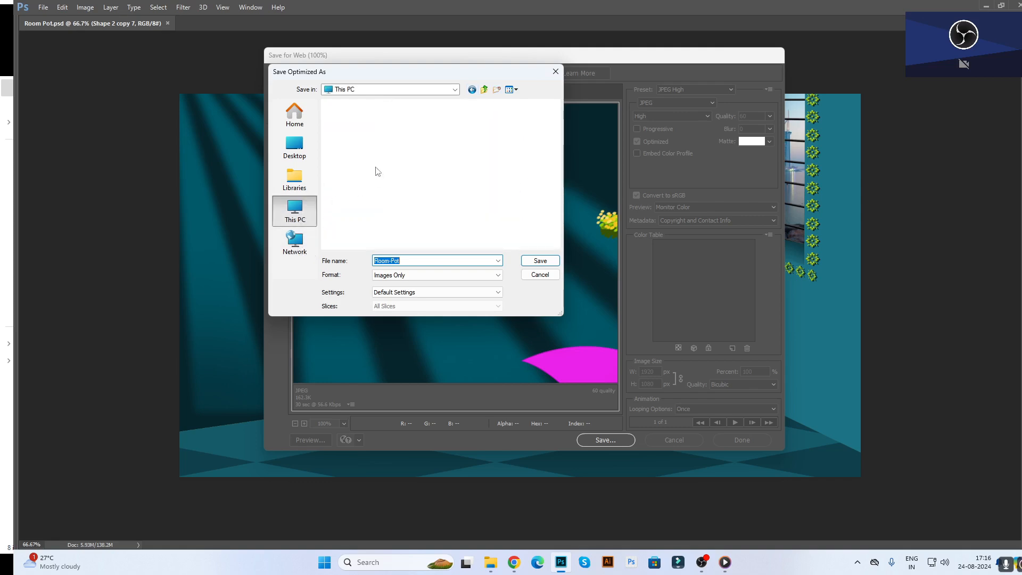
pyautogui.doubleClick(387, 158)
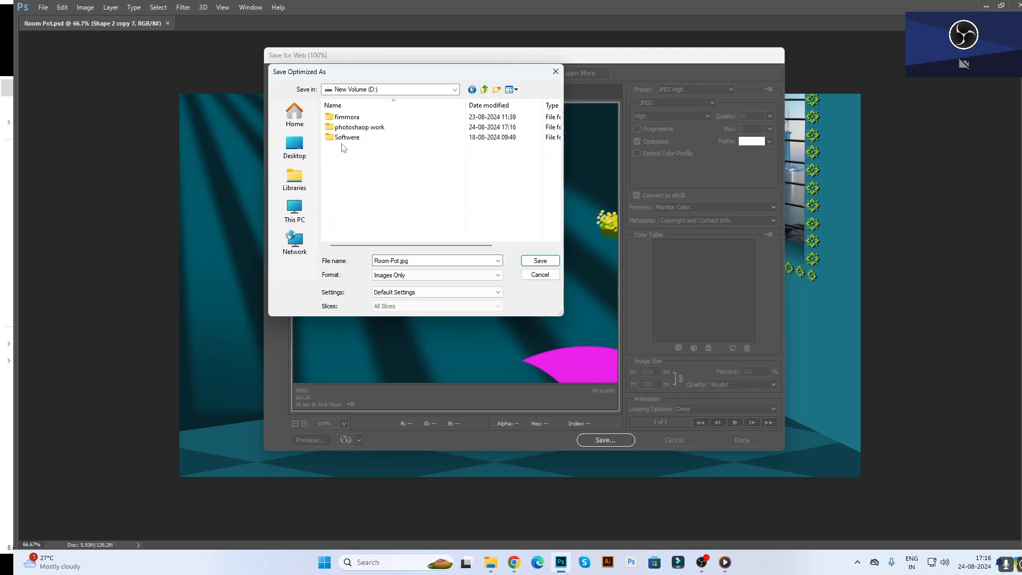
pyautogui.click(360, 128)
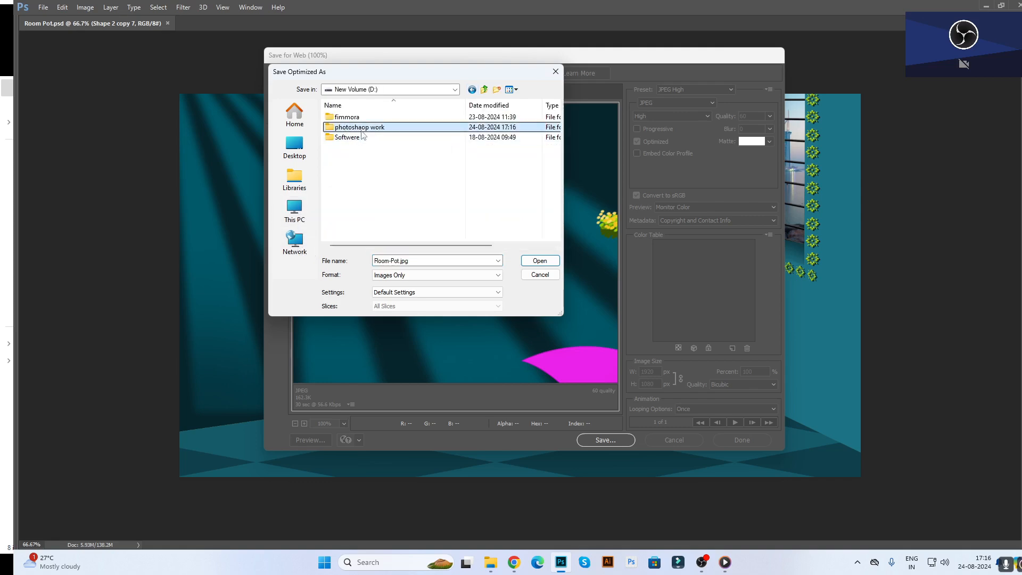
pyautogui.doubleClick(405, 129)
pyautogui.click(538, 261)
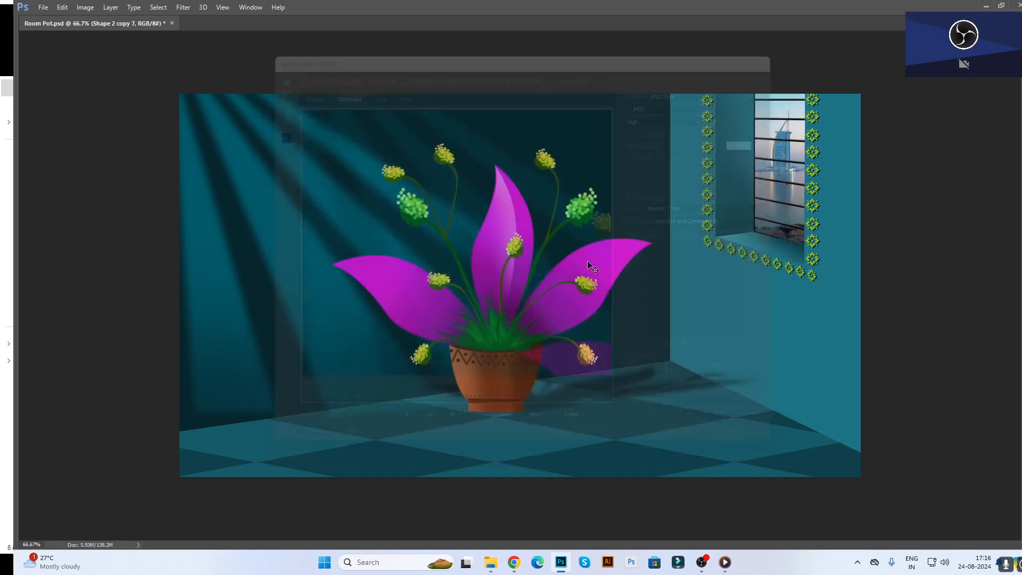